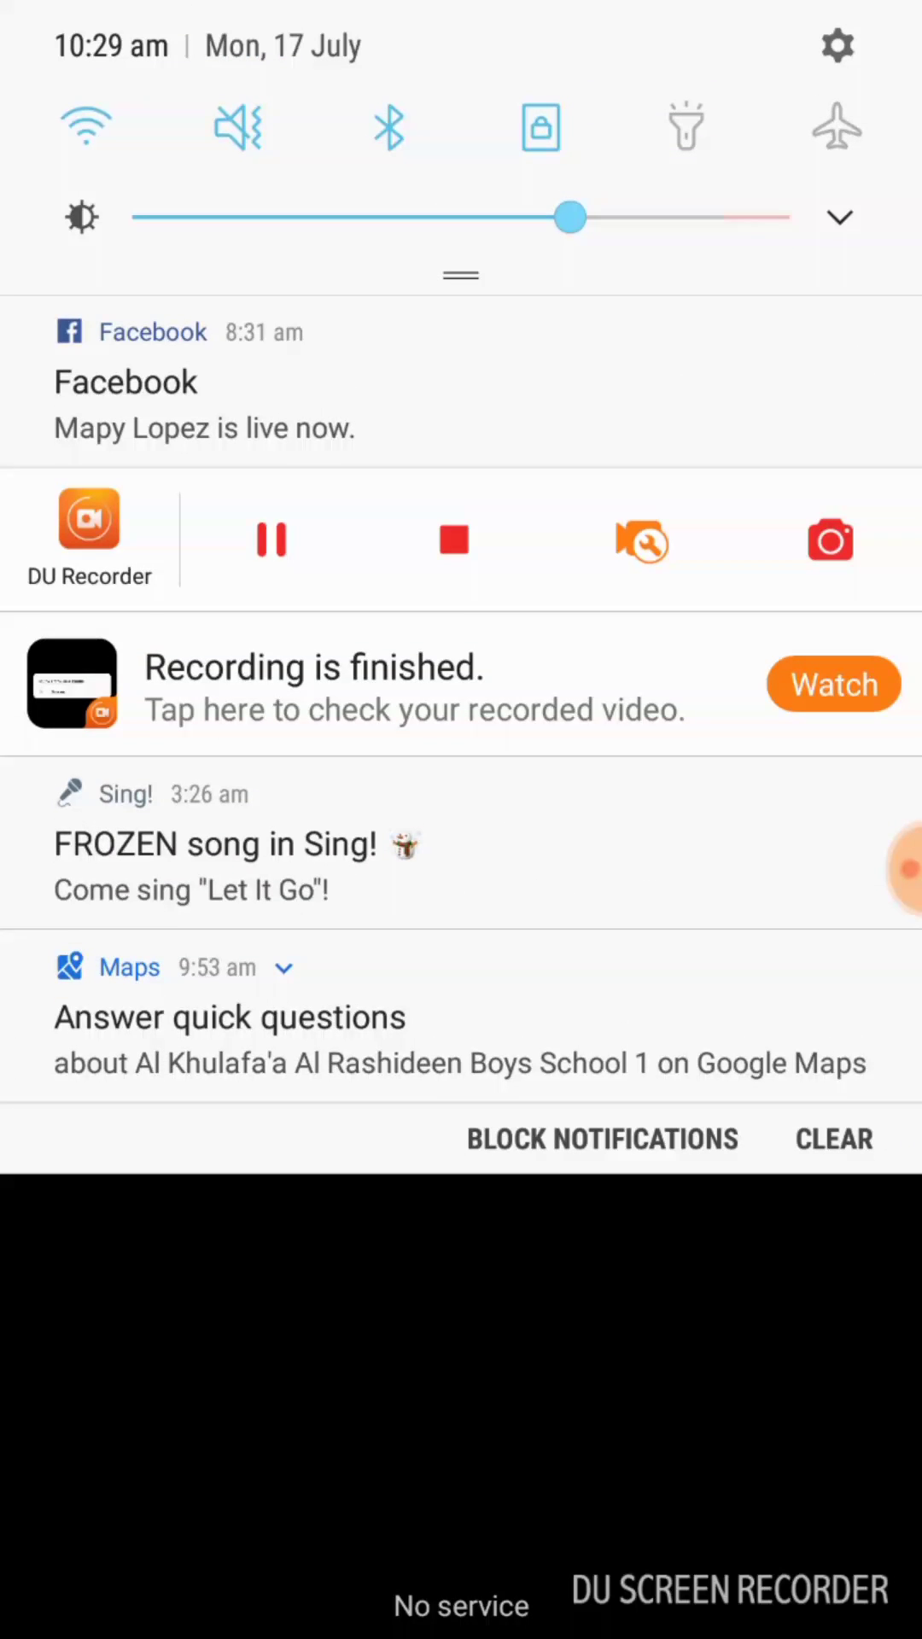
- Set TouchWiz easy home as the default home screen under Apps > Default apps, then go home
{"action": "left_click", "coordinate": [837, 45]}
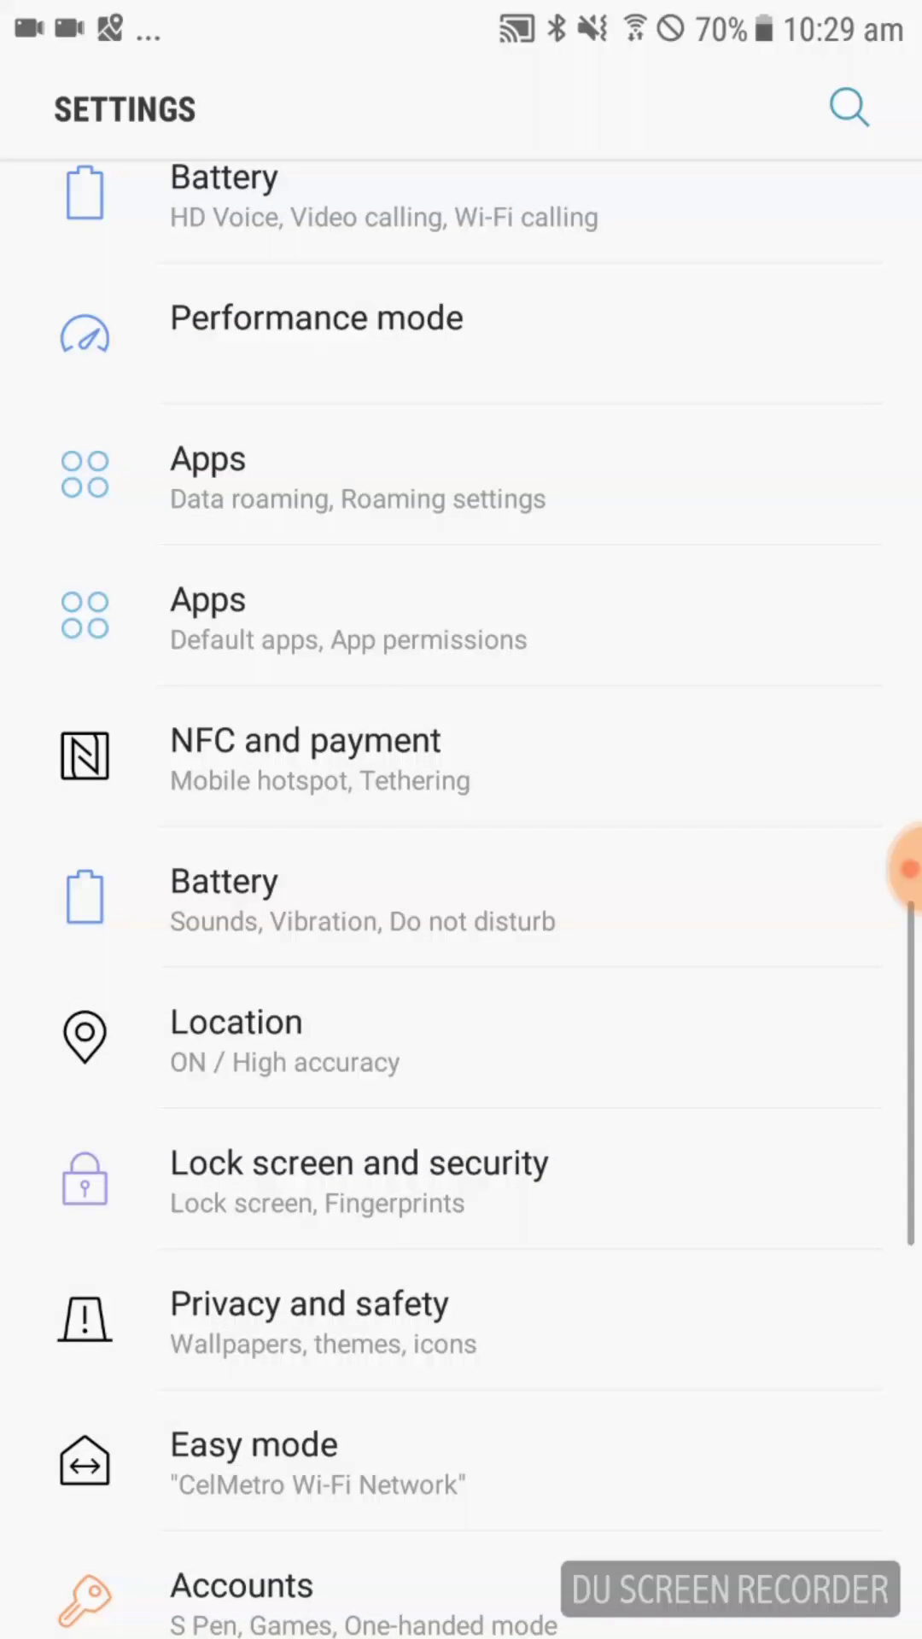
{"action": "scroll", "coordinate": [486, 900], "scroll_direction": "down", "scroll_amount": 2}
{"action": "scroll", "coordinate": [486, 900], "scroll_direction": "up", "scroll_amount": 3}
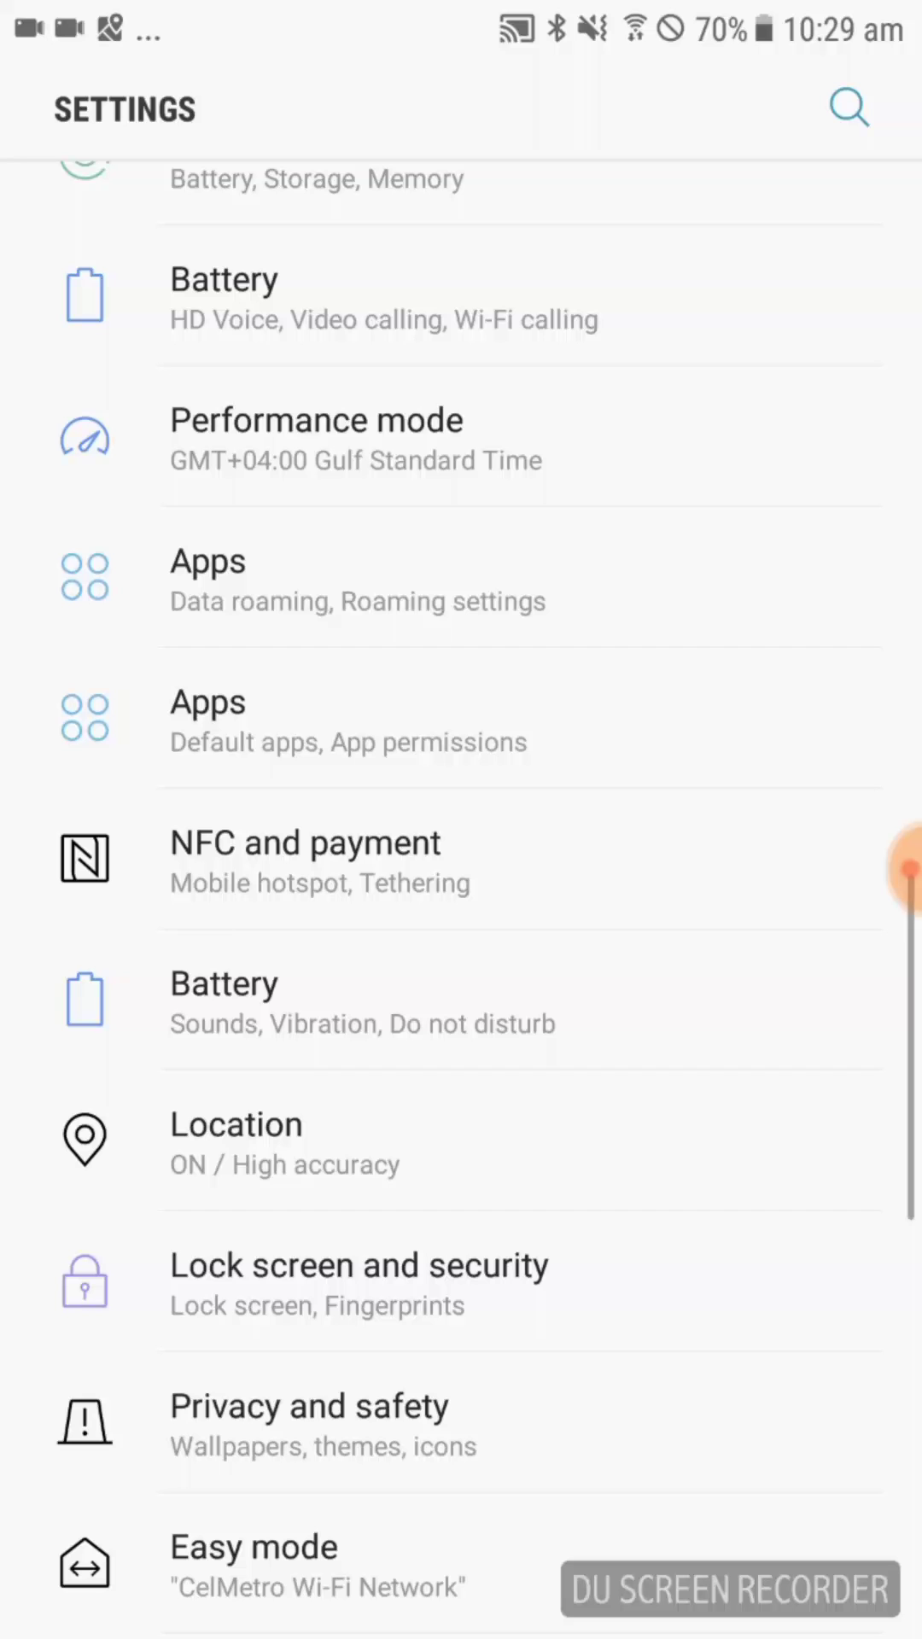
{"action": "left_click", "coordinate": [482, 577]}
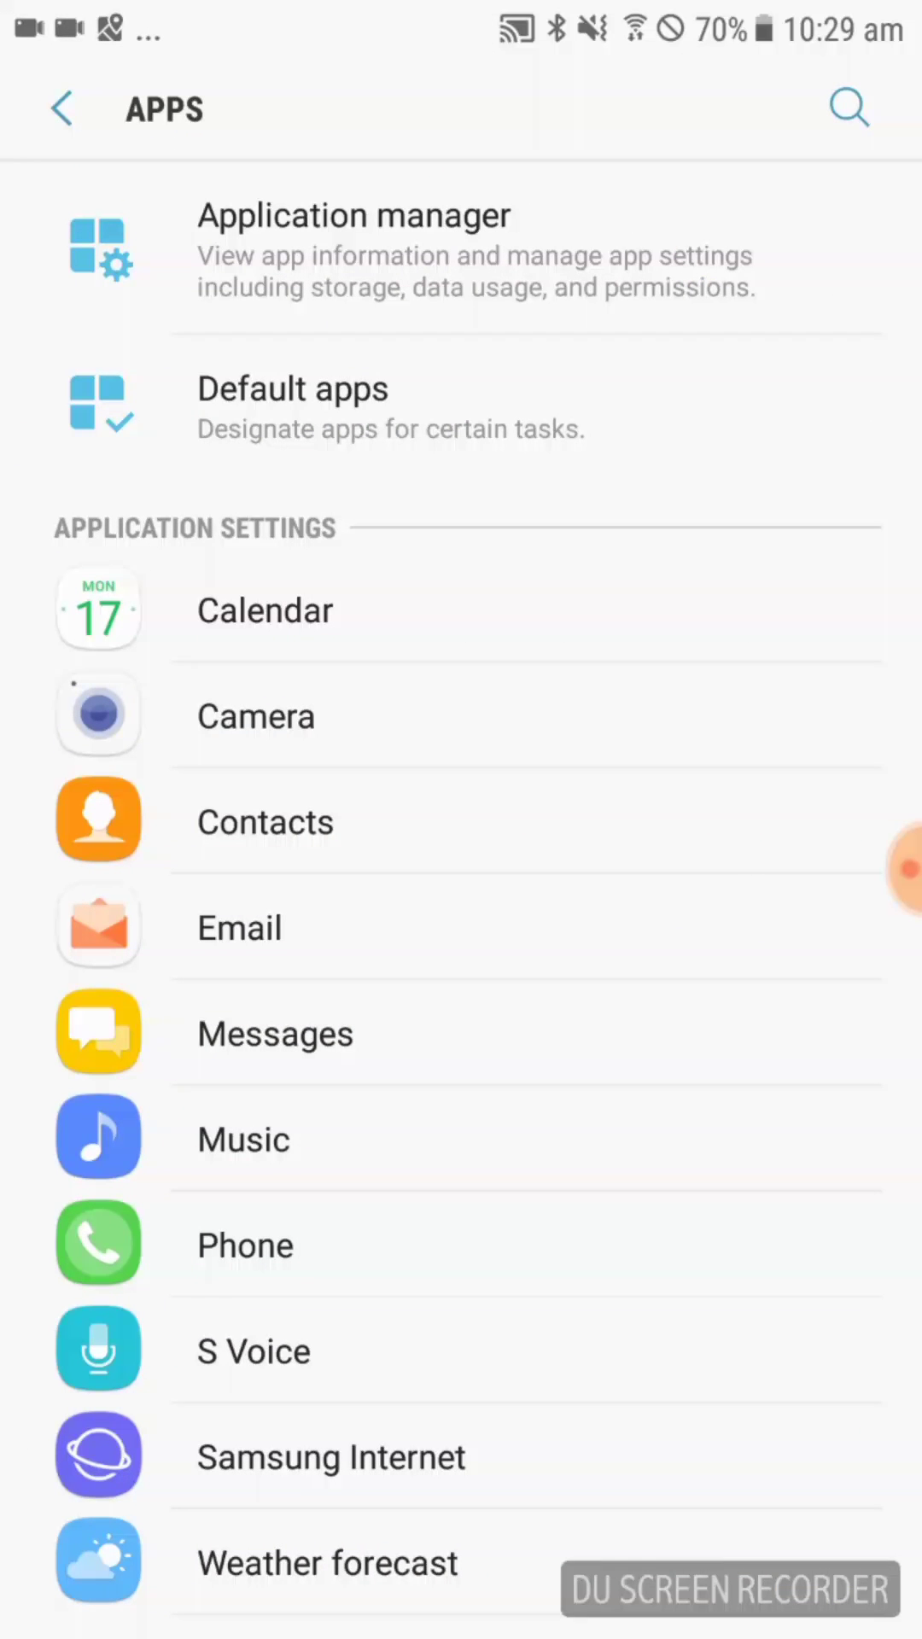
{"action": "left_click", "coordinate": [299, 406]}
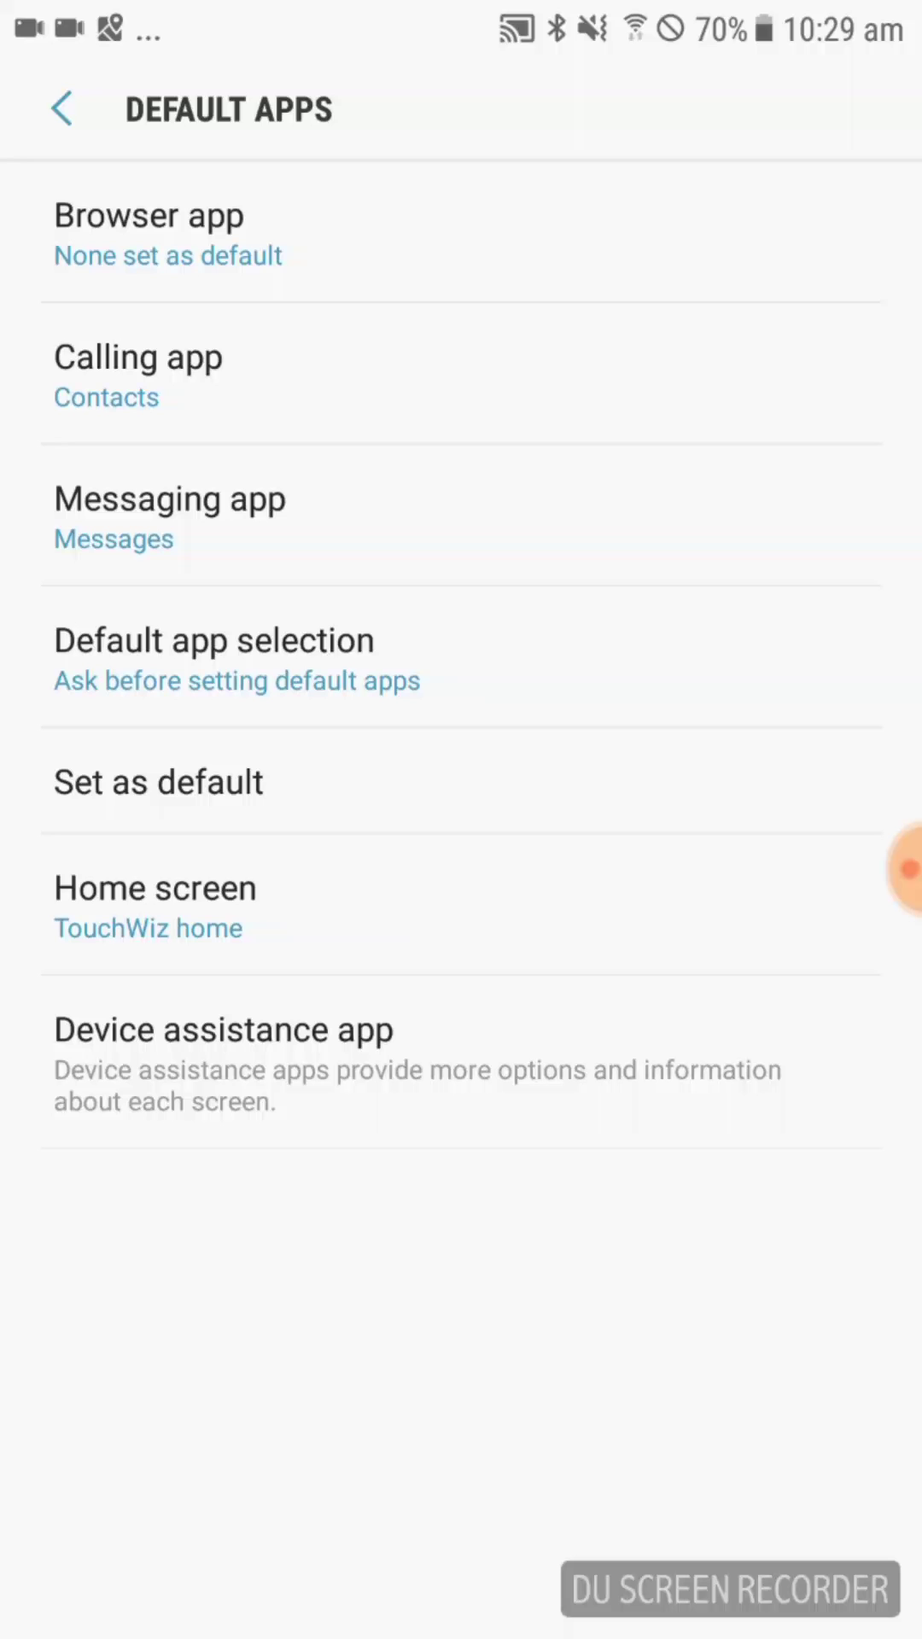
{"action": "left_click", "coordinate": [257, 905]}
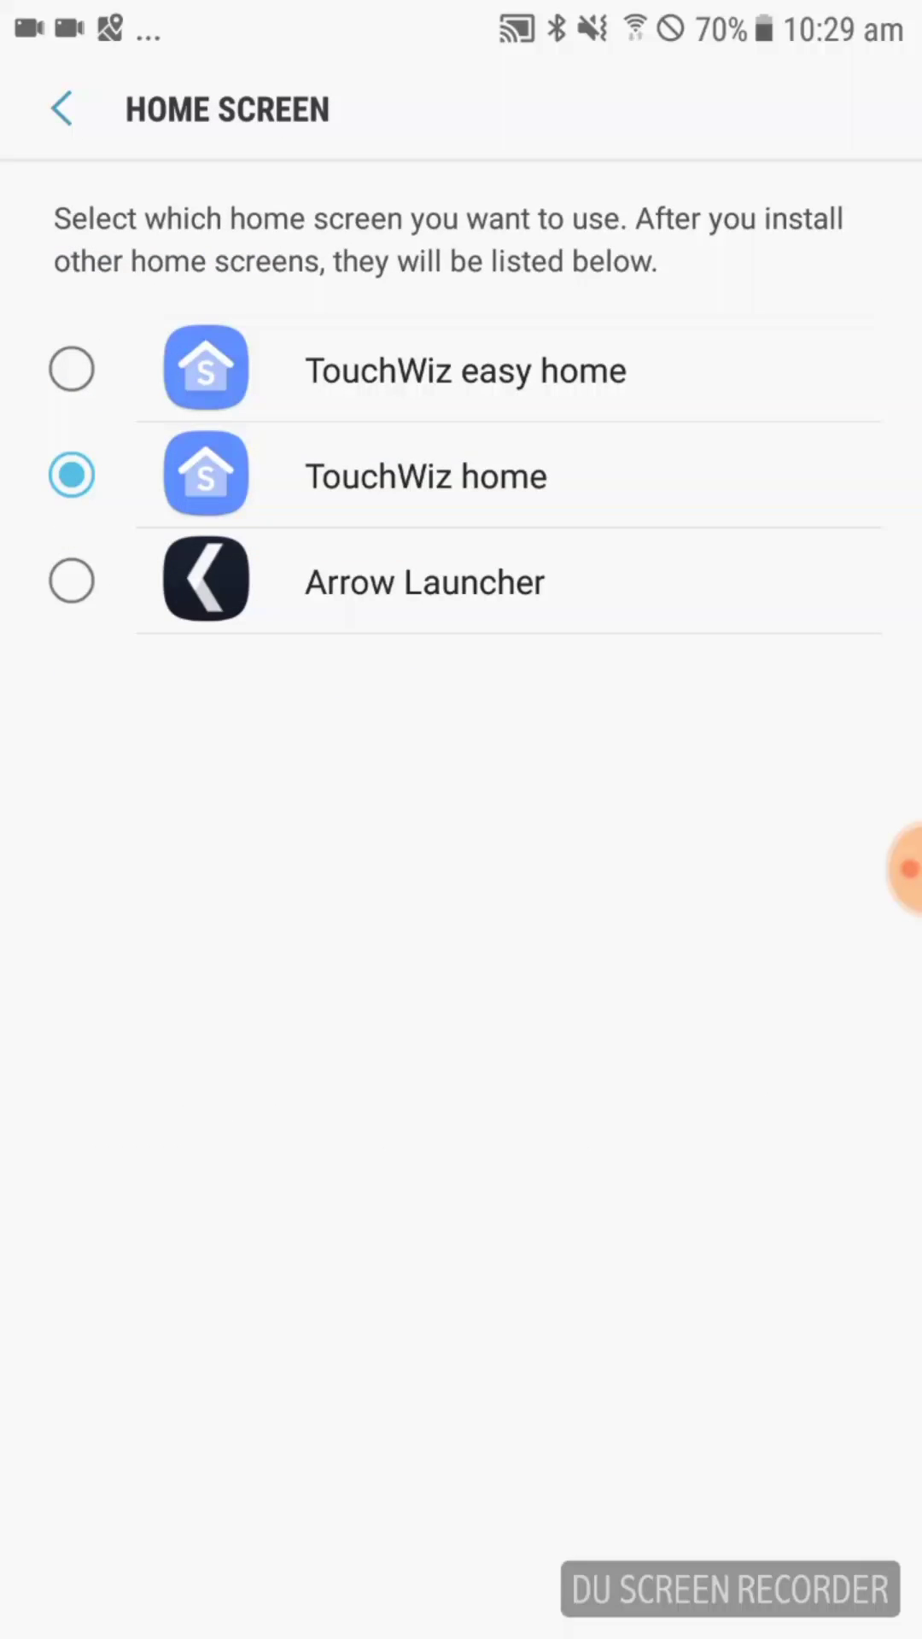
{"action": "left_click", "coordinate": [427, 476]}
{"action": "left_click", "coordinate": [466, 370]}
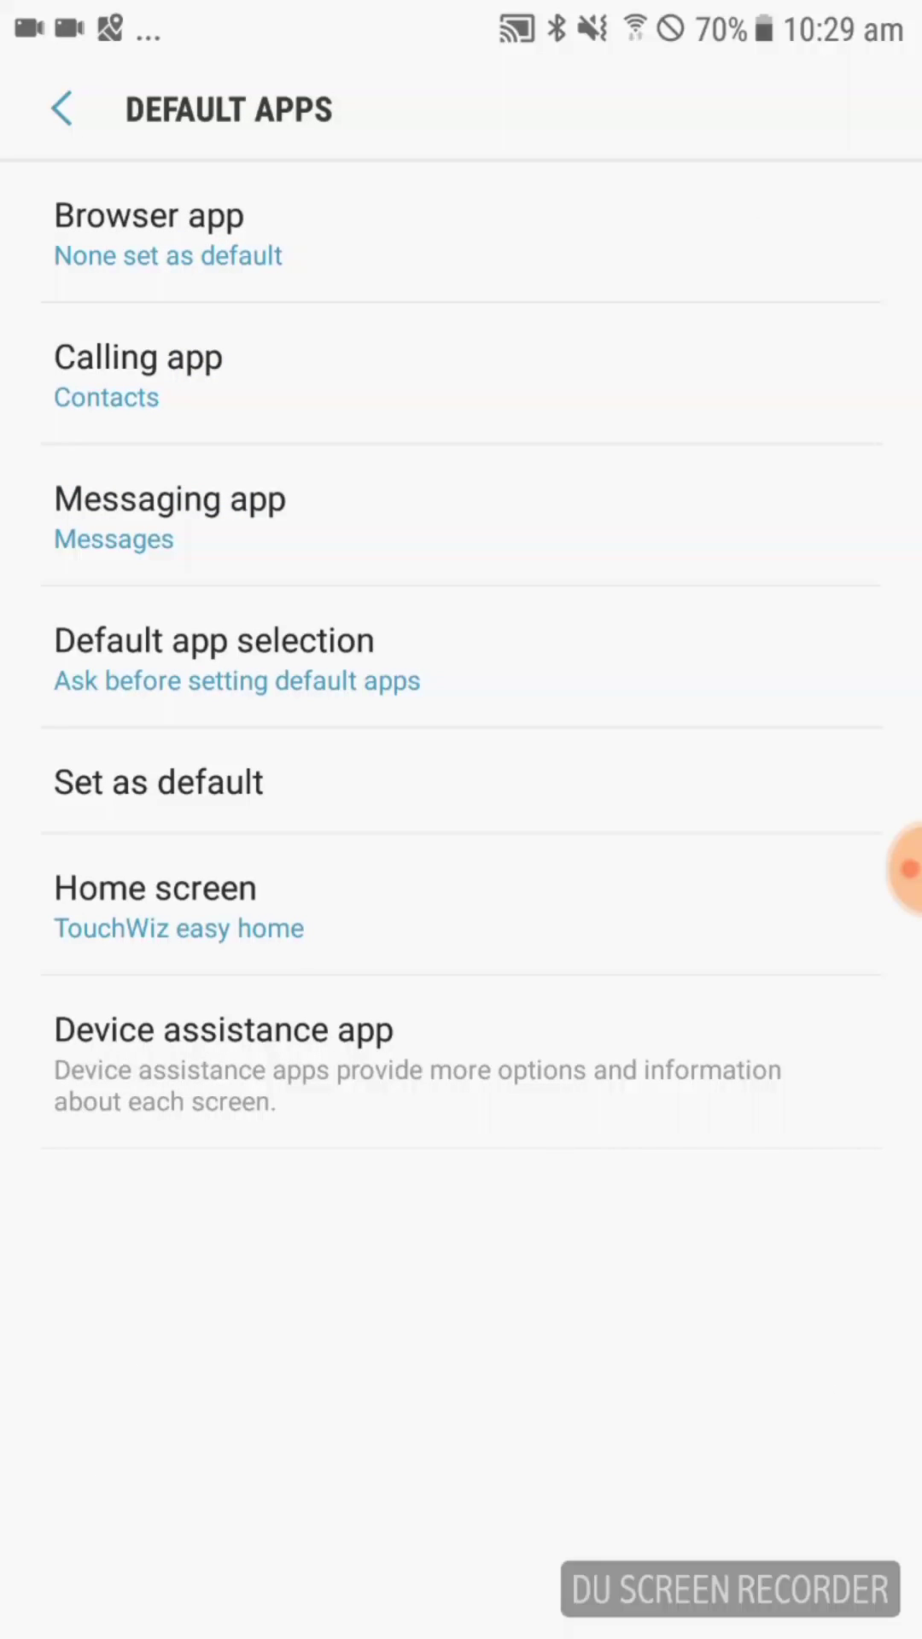
{"action": "key", "text": "Home"}
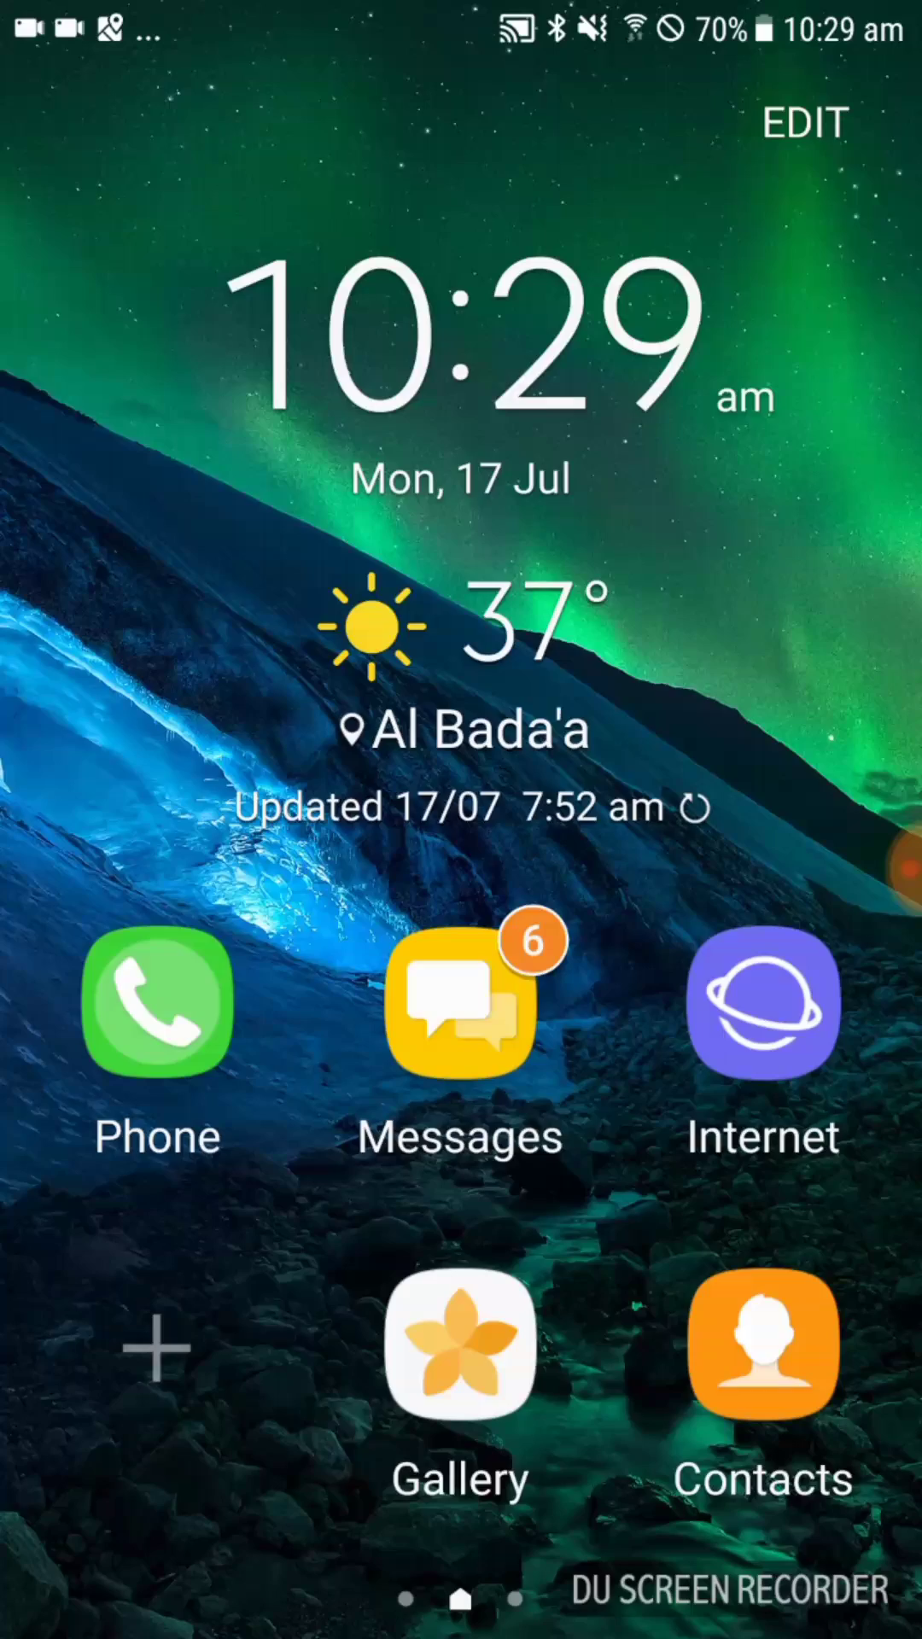
- Swipe between the easy home pages, ending on the app shortcuts page
{"action": "mouse_move", "coordinate": [683, 854]}
{"action": "left_mouse_down"}
{"action": "mouse_move", "coordinate": [213, 854]}
{"action": "mouse_move", "coordinate": [683, 854]}
{"action": "left_mouse_up"}
{"action": "mouse_move", "coordinate": [213, 854]}
{"action": "left_mouse_down"}
{"action": "mouse_move", "coordinate": [683, 854]}
{"action": "mouse_move", "coordinate": [213, 854]}
{"action": "left_mouse_up"}
{"action": "left_click_drag", "start_coordinate": [683, 854], "coordinate": [214, 853]}
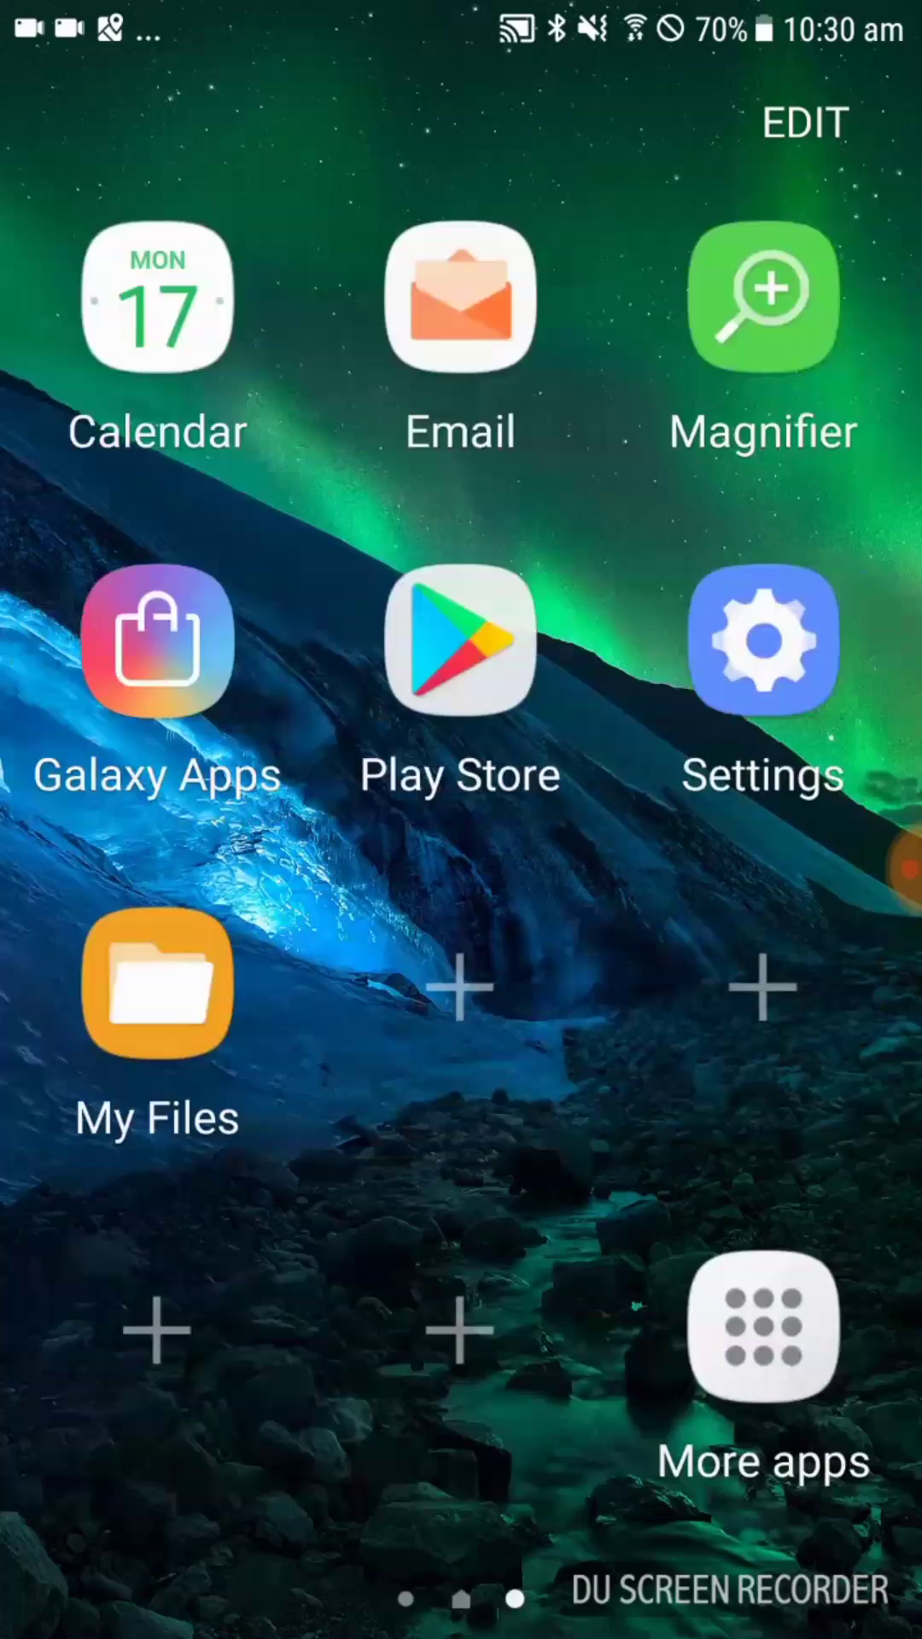
- Page through the More apps list to find Arrow Launcher, then launch the Play Store
{"action": "left_click", "coordinate": [764, 1326]}
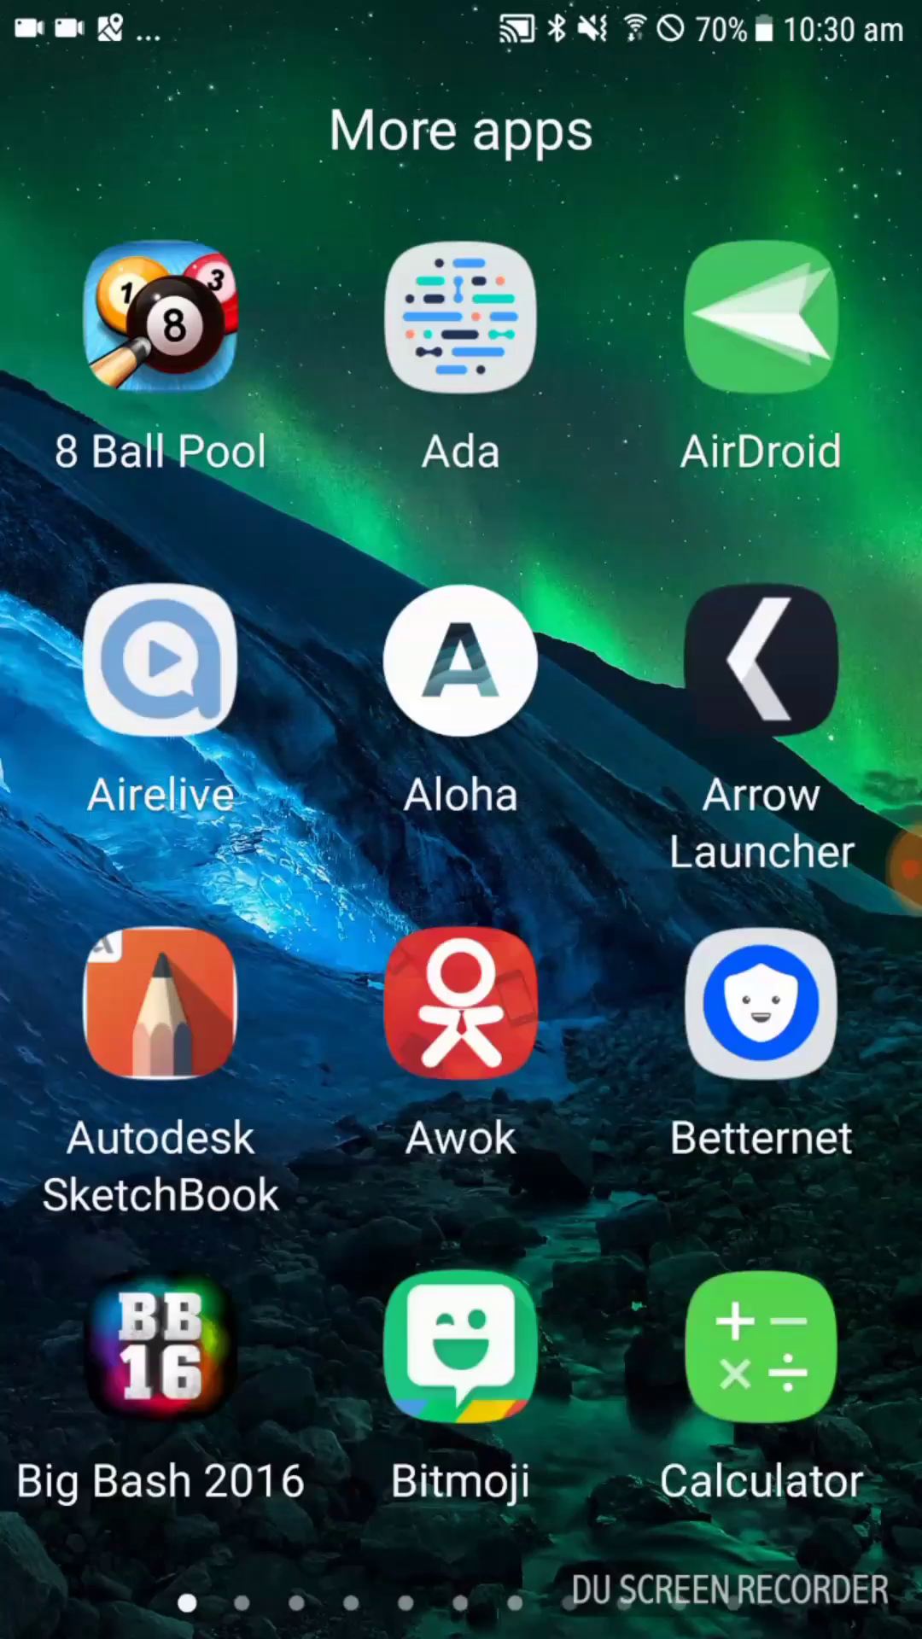
{"action": "mouse_move", "coordinate": [683, 854]}
{"action": "left_mouse_down"}
{"action": "mouse_move", "coordinate": [128, 854]}
{"action": "mouse_move", "coordinate": [299, 853]}
{"action": "left_mouse_up"}
{"action": "mouse_move", "coordinate": [683, 853]}
{"action": "left_mouse_down"}
{"action": "mouse_move", "coordinate": [214, 854]}
{"action": "mouse_move", "coordinate": [683, 854]}
{"action": "left_mouse_up"}
{"action": "left_click_drag", "start_coordinate": [213, 854], "coordinate": [683, 854]}
{"action": "left_click_drag", "start_coordinate": [213, 854], "coordinate": [683, 854]}
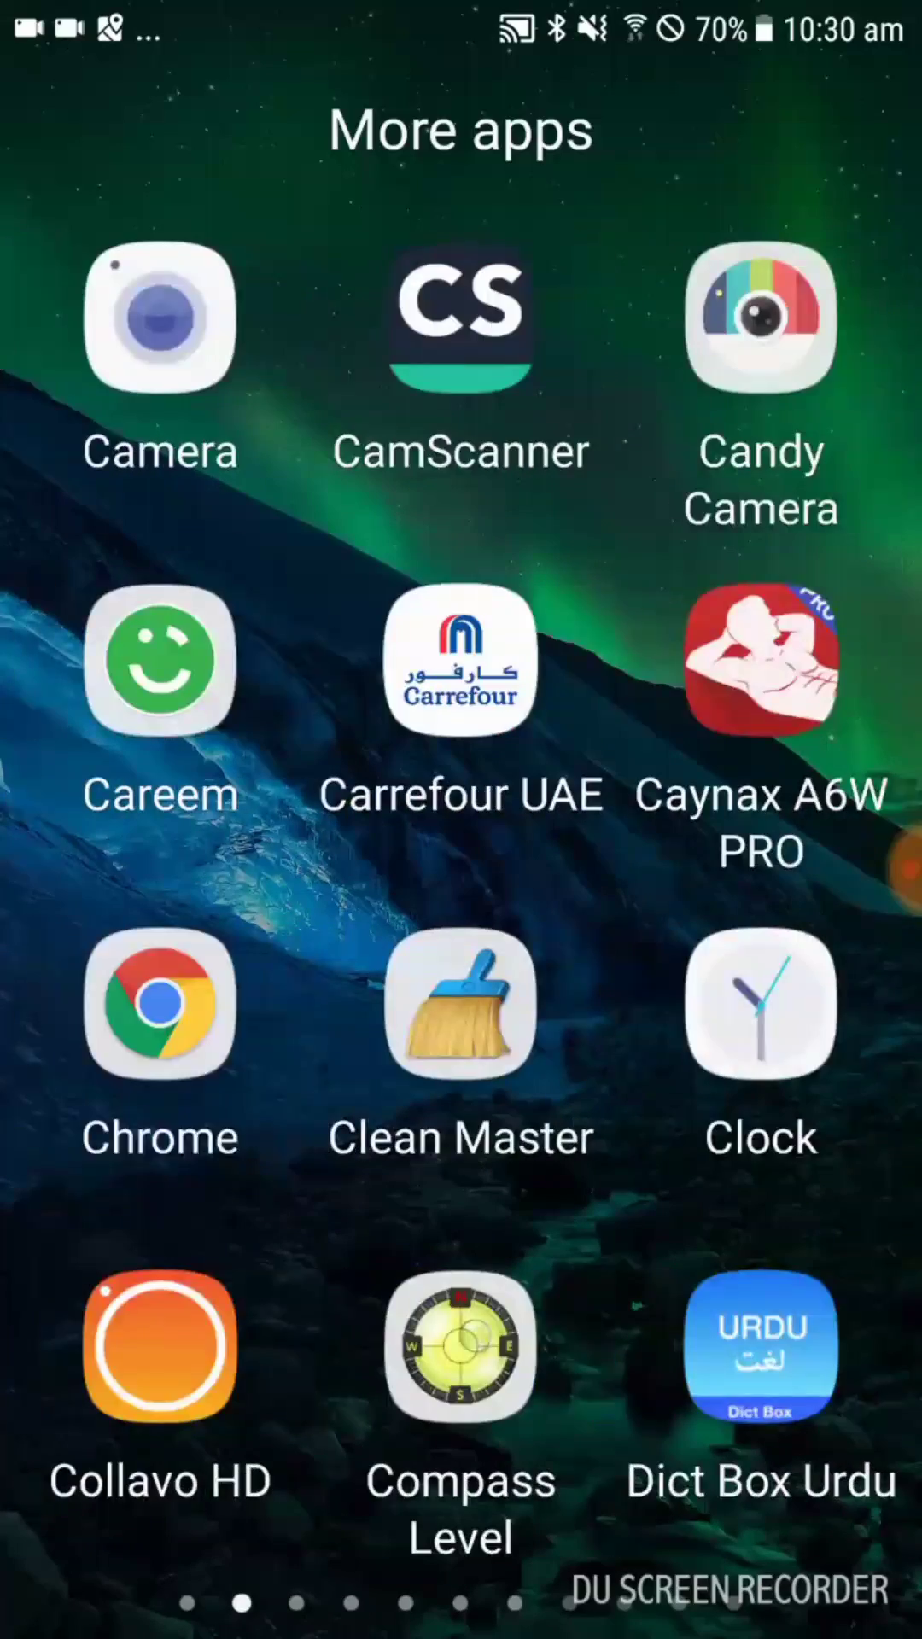
{"action": "left_click_drag", "start_coordinate": [213, 854], "coordinate": [683, 854]}
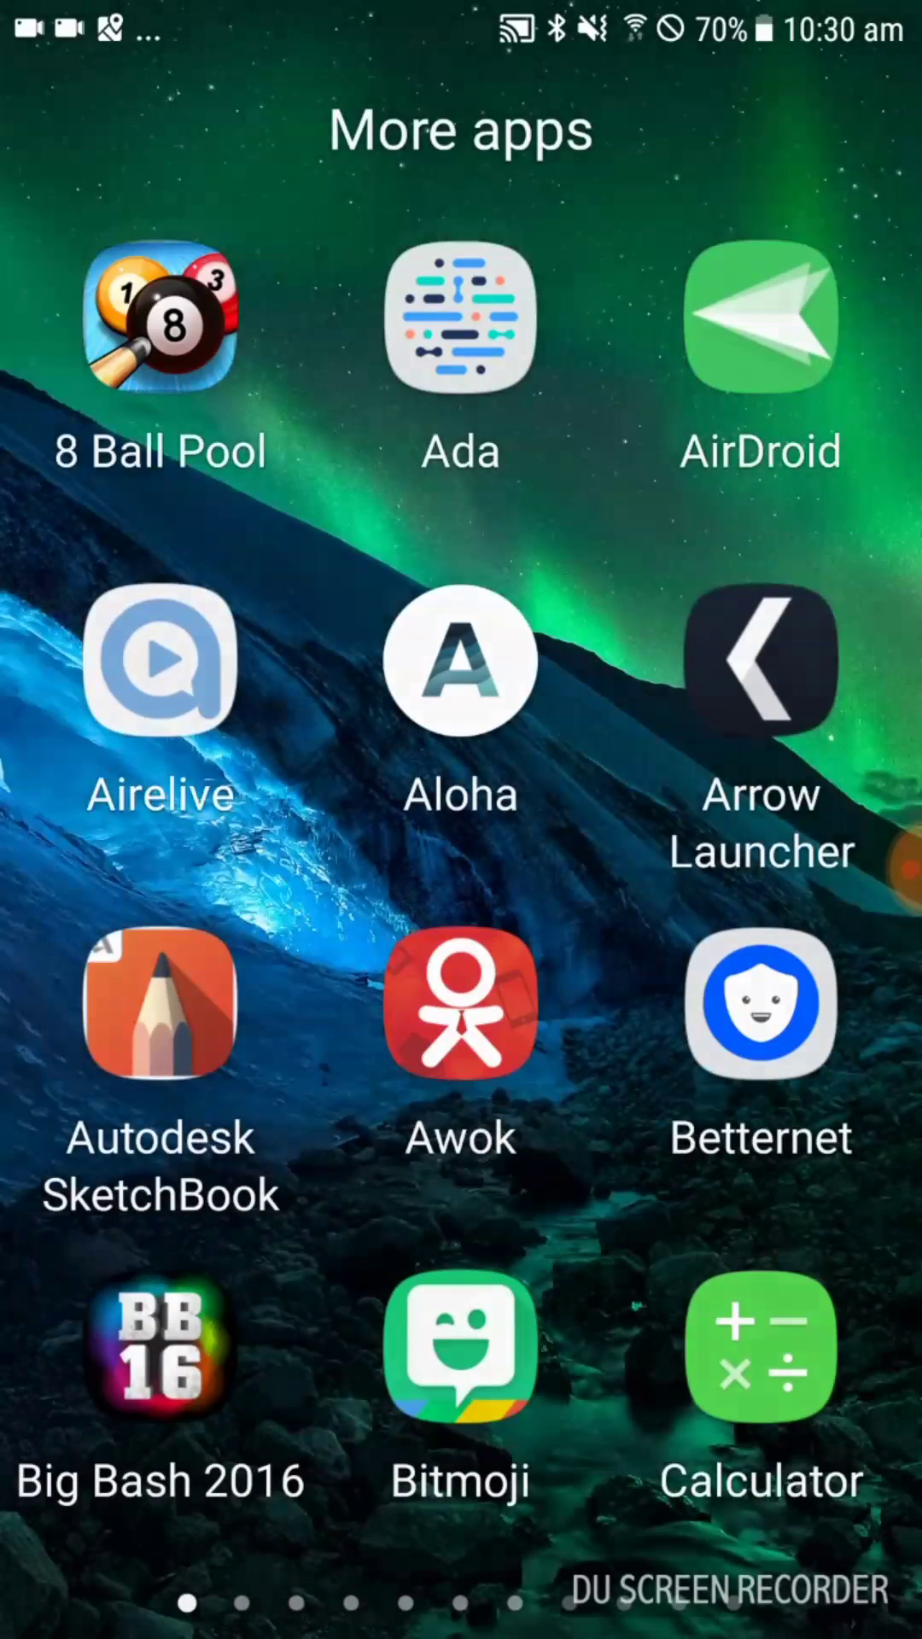
{"action": "left_click_drag", "start_coordinate": [461, 683], "coordinate": [461, 1280]}
{"action": "left_click", "coordinate": [461, 640]}
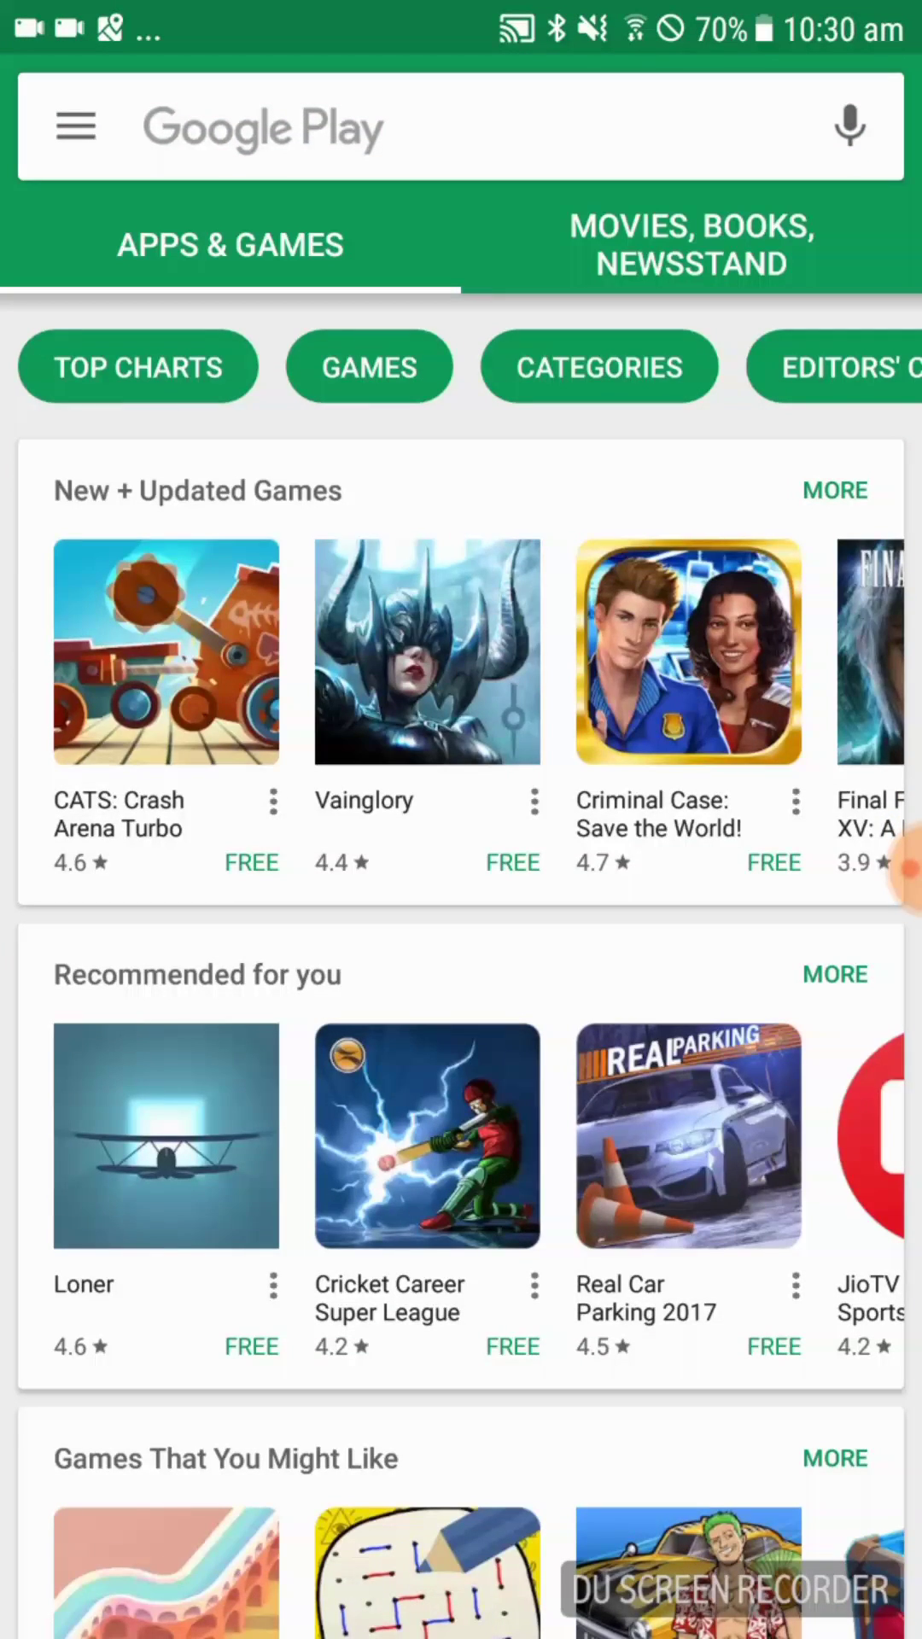
- Search the Play Store for 'laun' and open the Arrow Launcher app page
{"action": "left_click", "coordinate": [461, 127]}
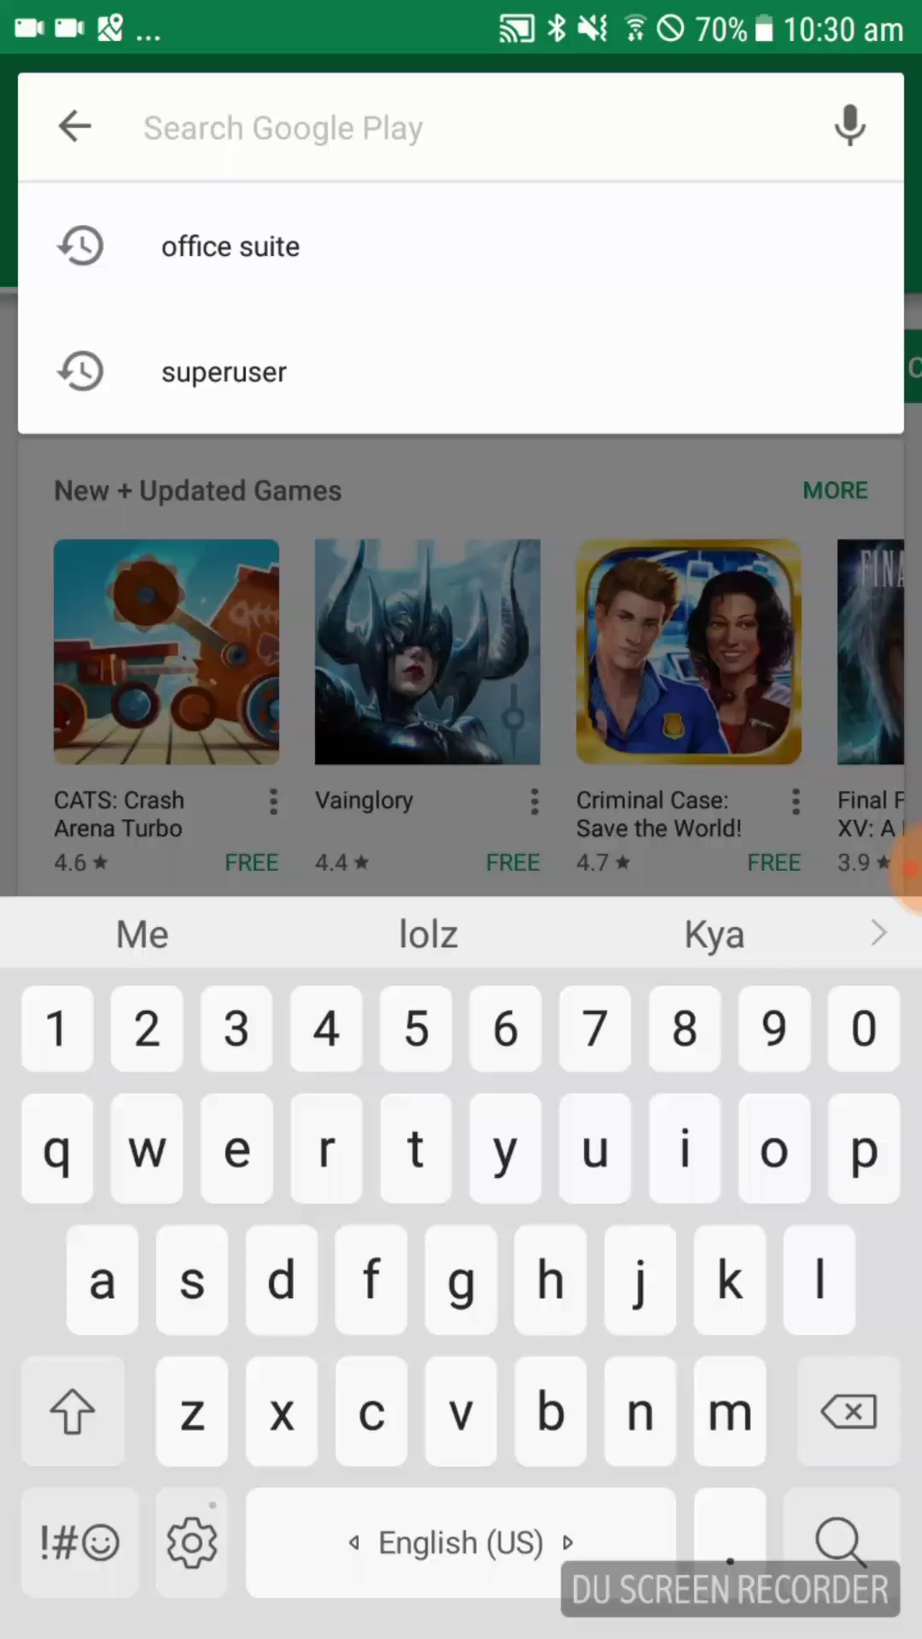
{"action": "type", "text": "lau"}
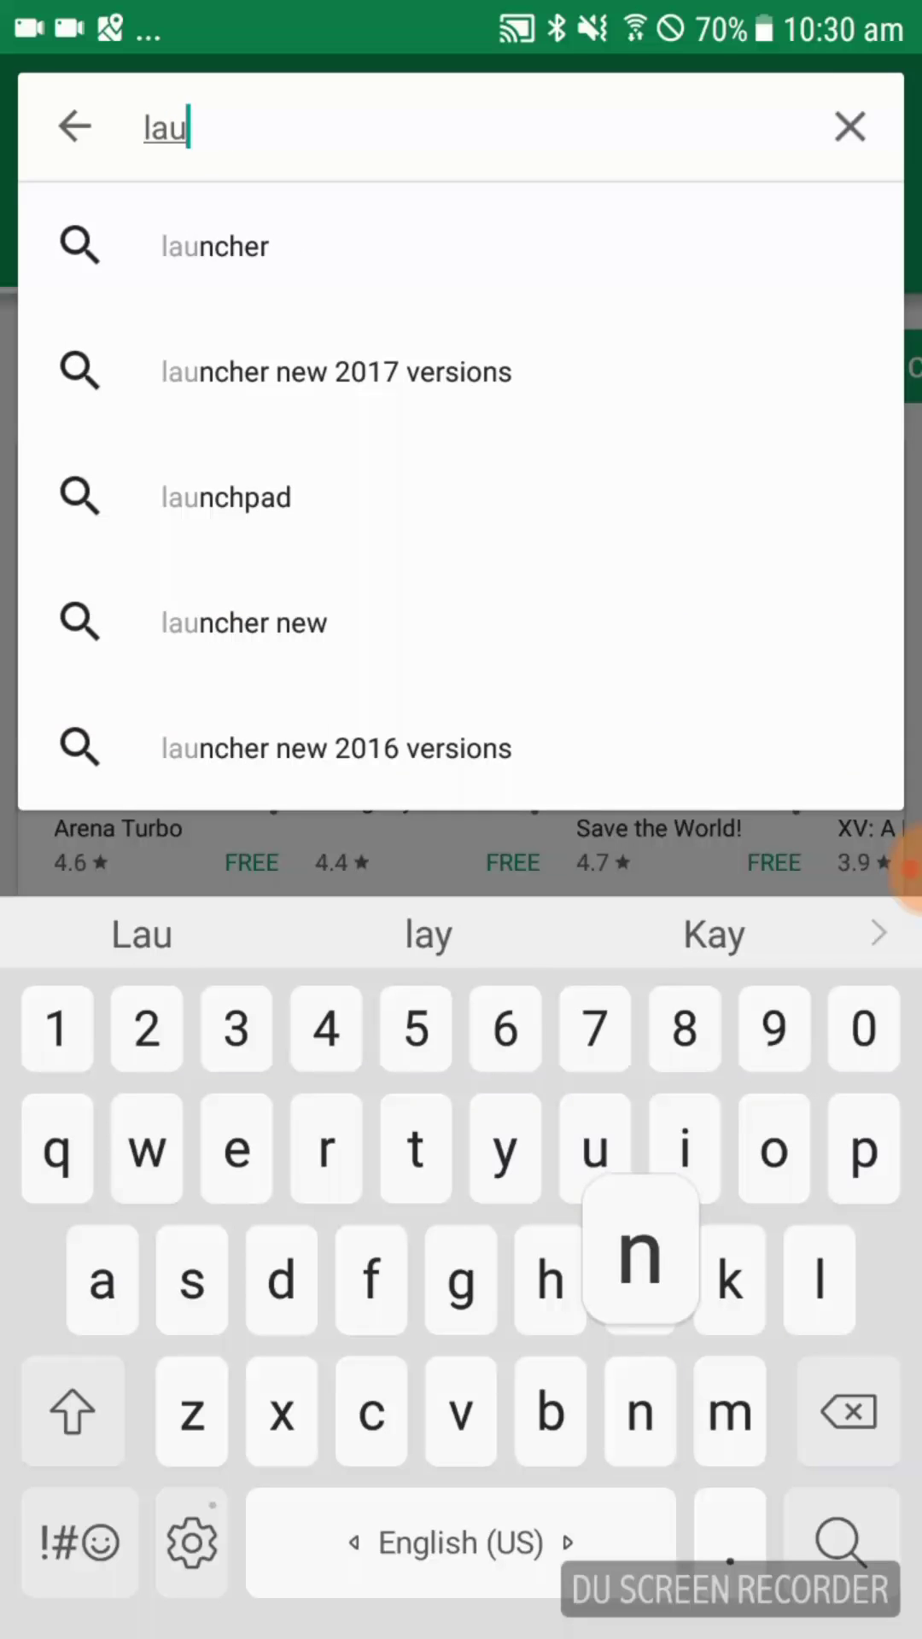
{"action": "type", "text": "n"}
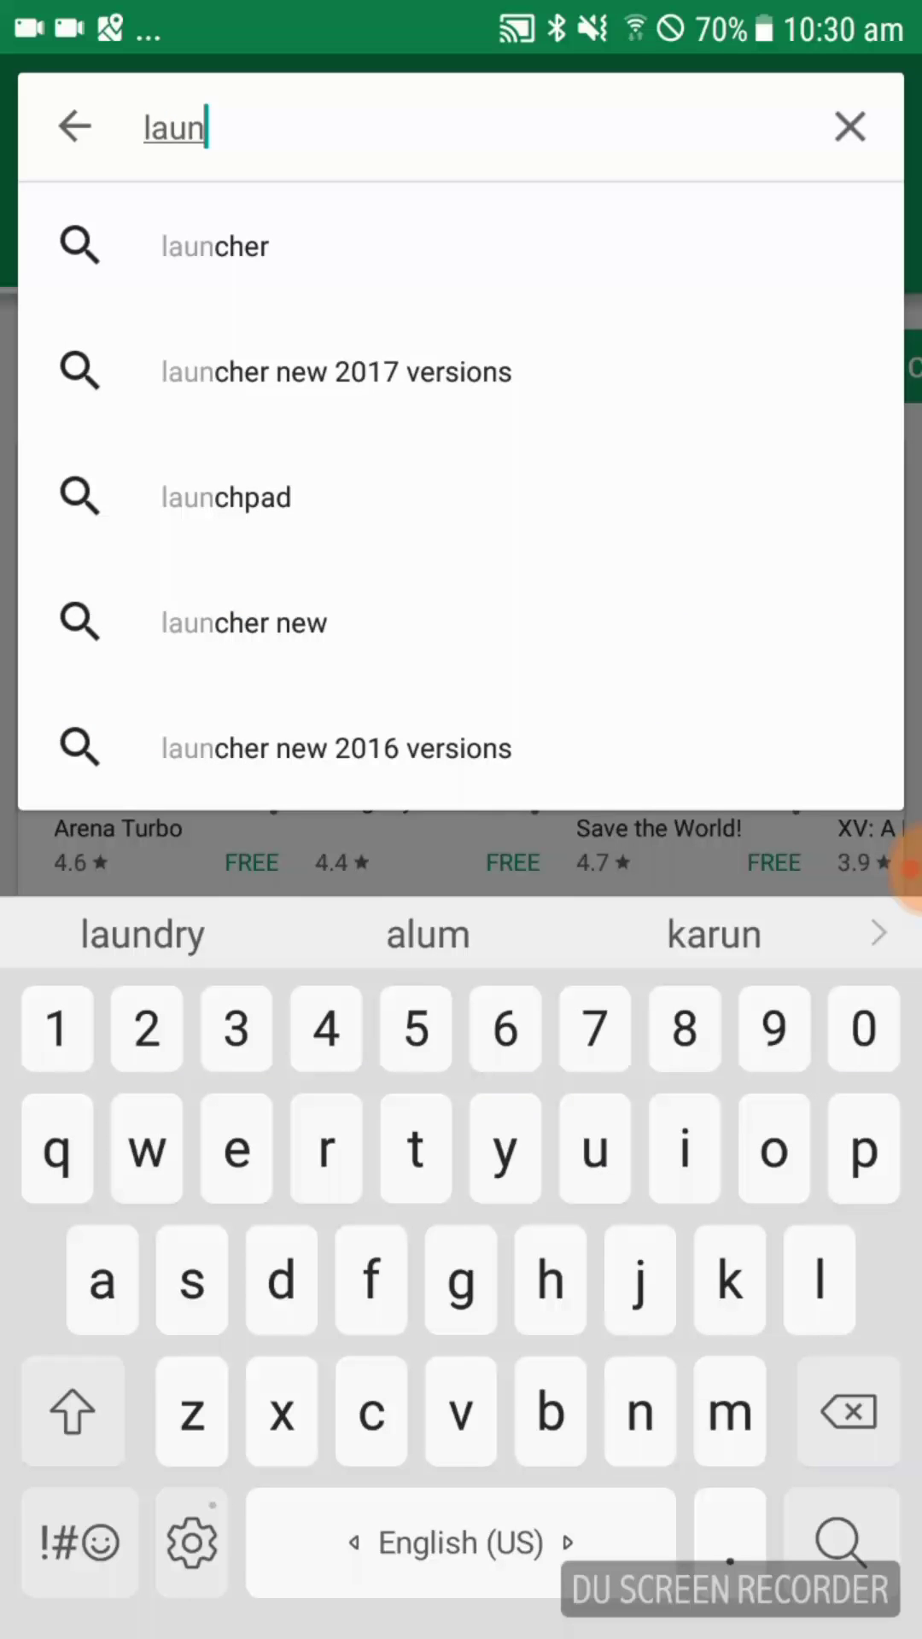
{"action": "left_click", "coordinate": [214, 246]}
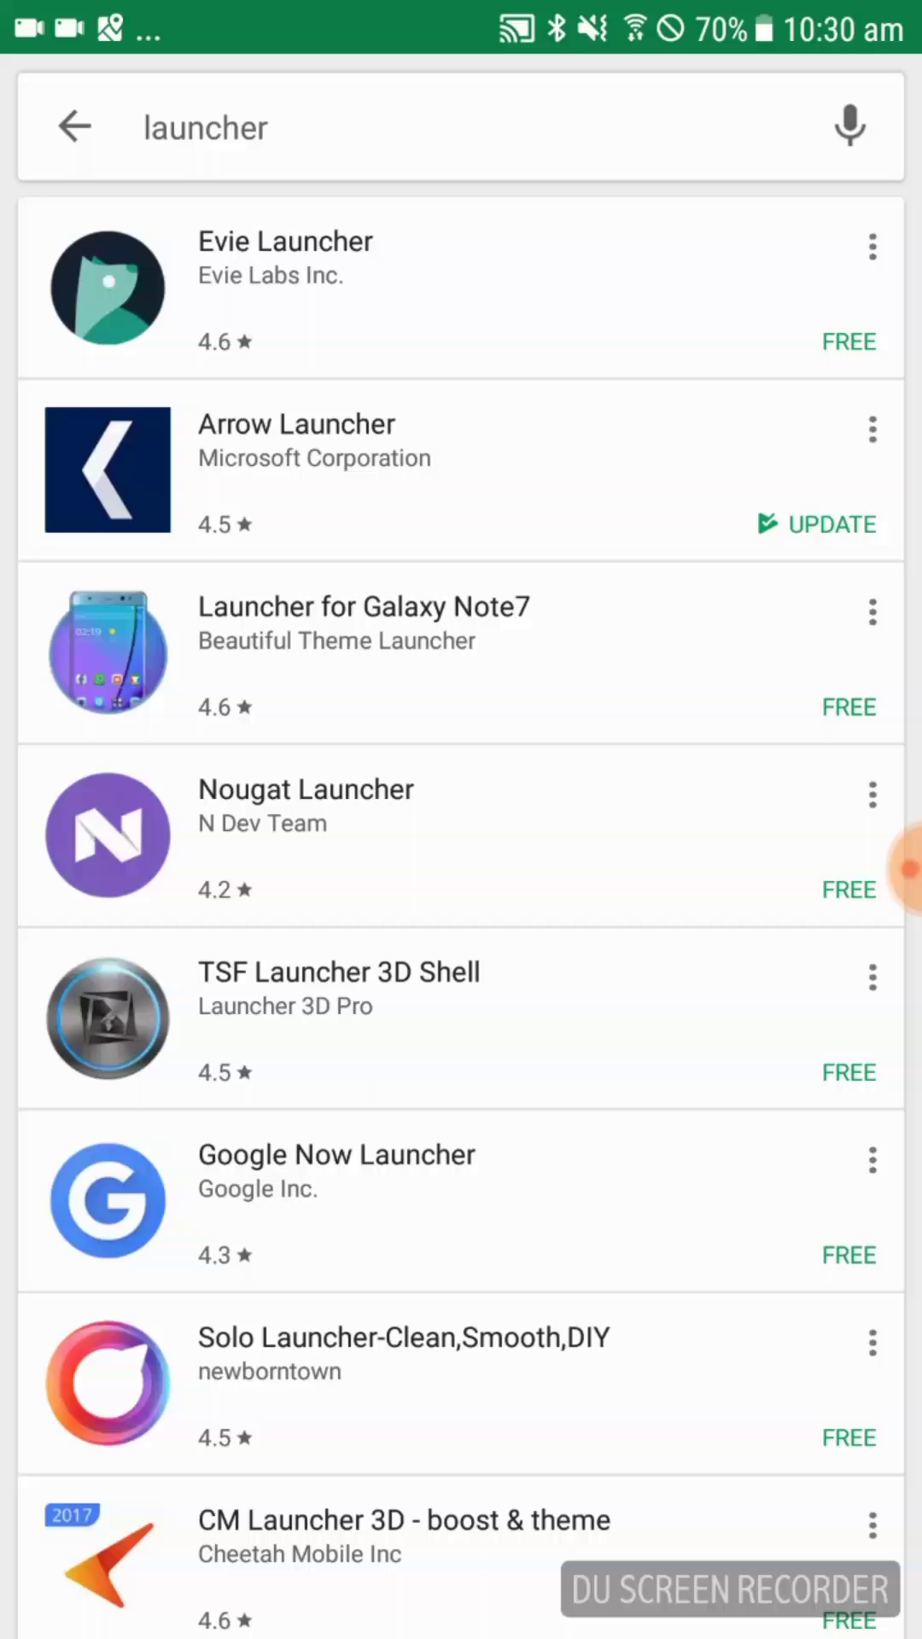
{"action": "left_click", "coordinate": [341, 470]}
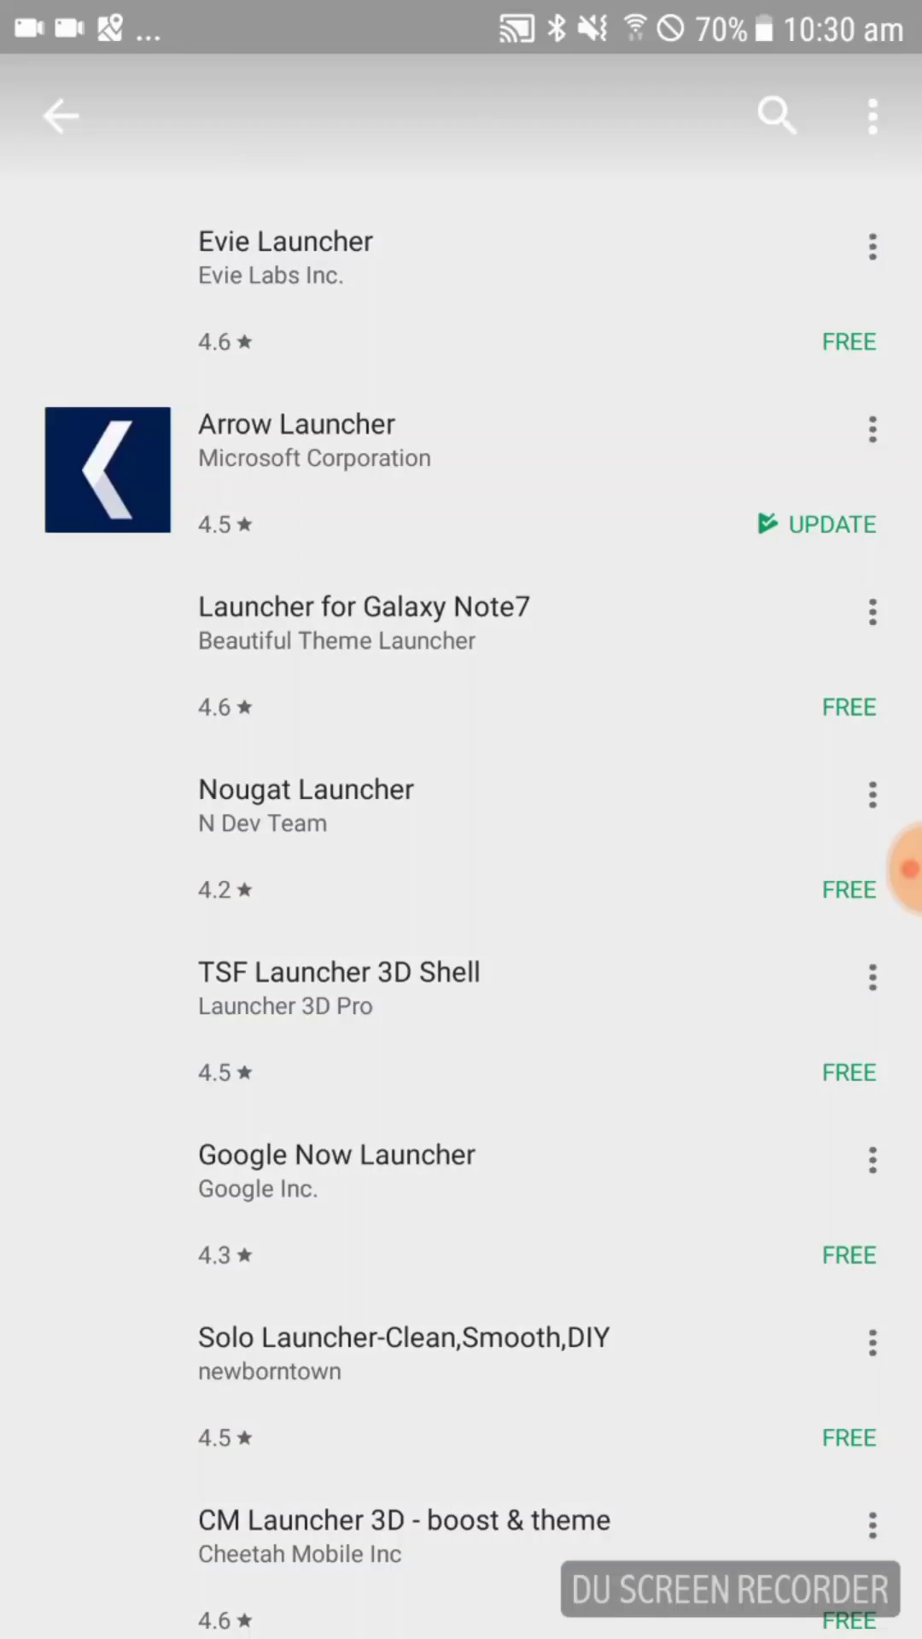
- Look through the details on Arrow Launcher's store listing
{"action": "left_click", "coordinate": [905, 868]}
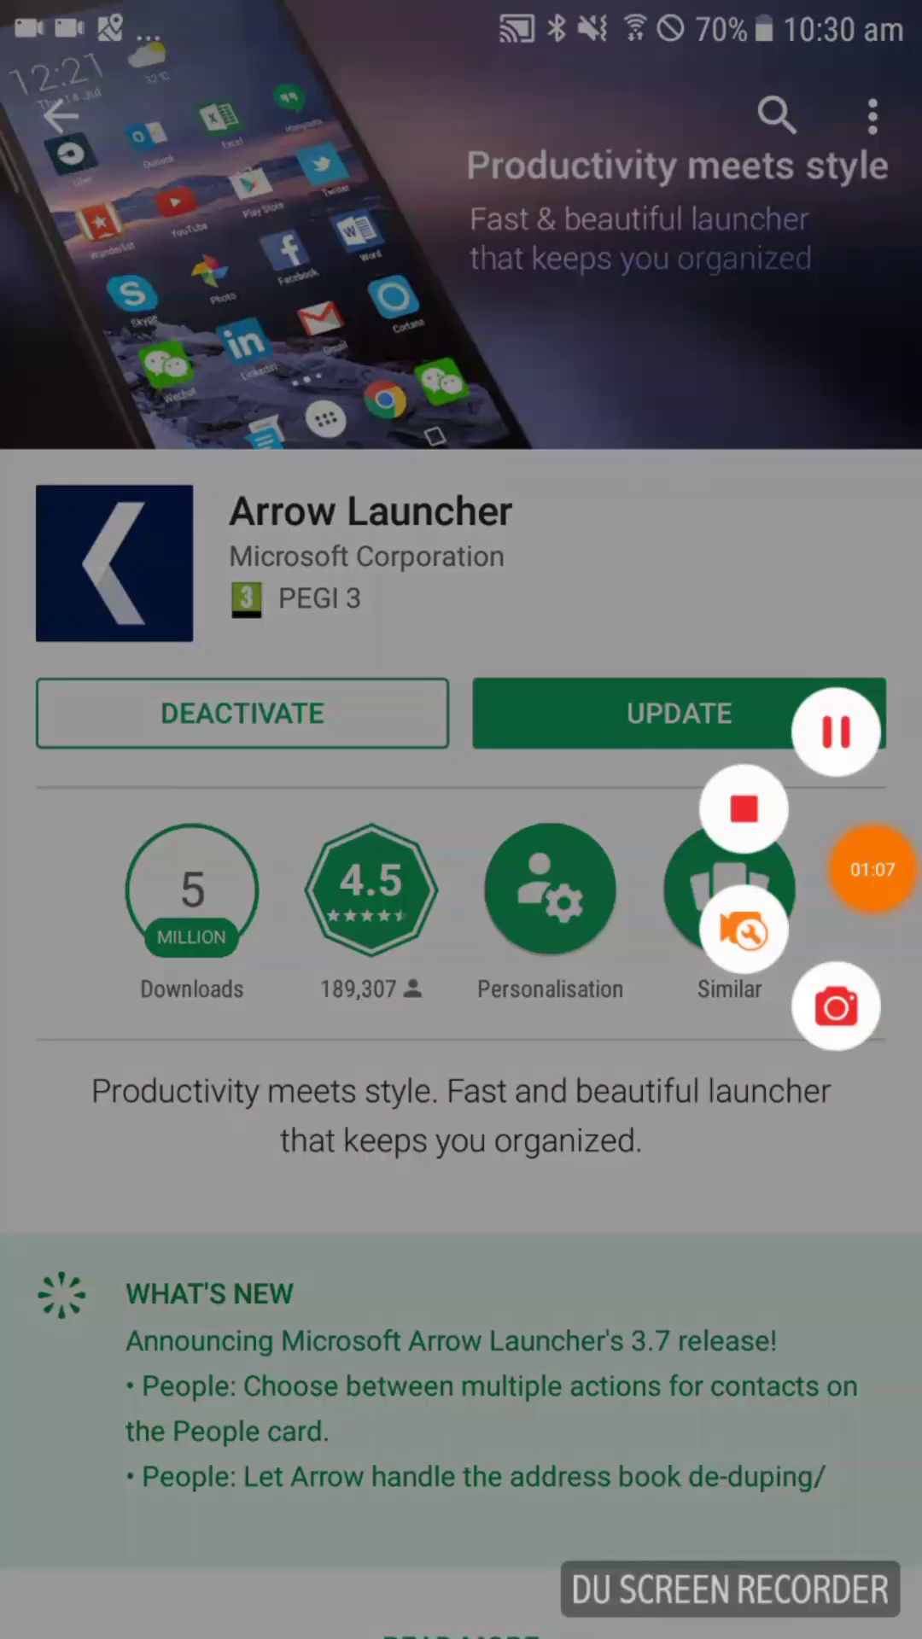
{"action": "left_click", "coordinate": [461, 1110]}
{"action": "scroll", "coordinate": [461, 939], "scroll_direction": "down", "scroll_amount": 2}
{"action": "scroll", "coordinate": [462, 854], "scroll_direction": "down", "scroll_amount": 3}
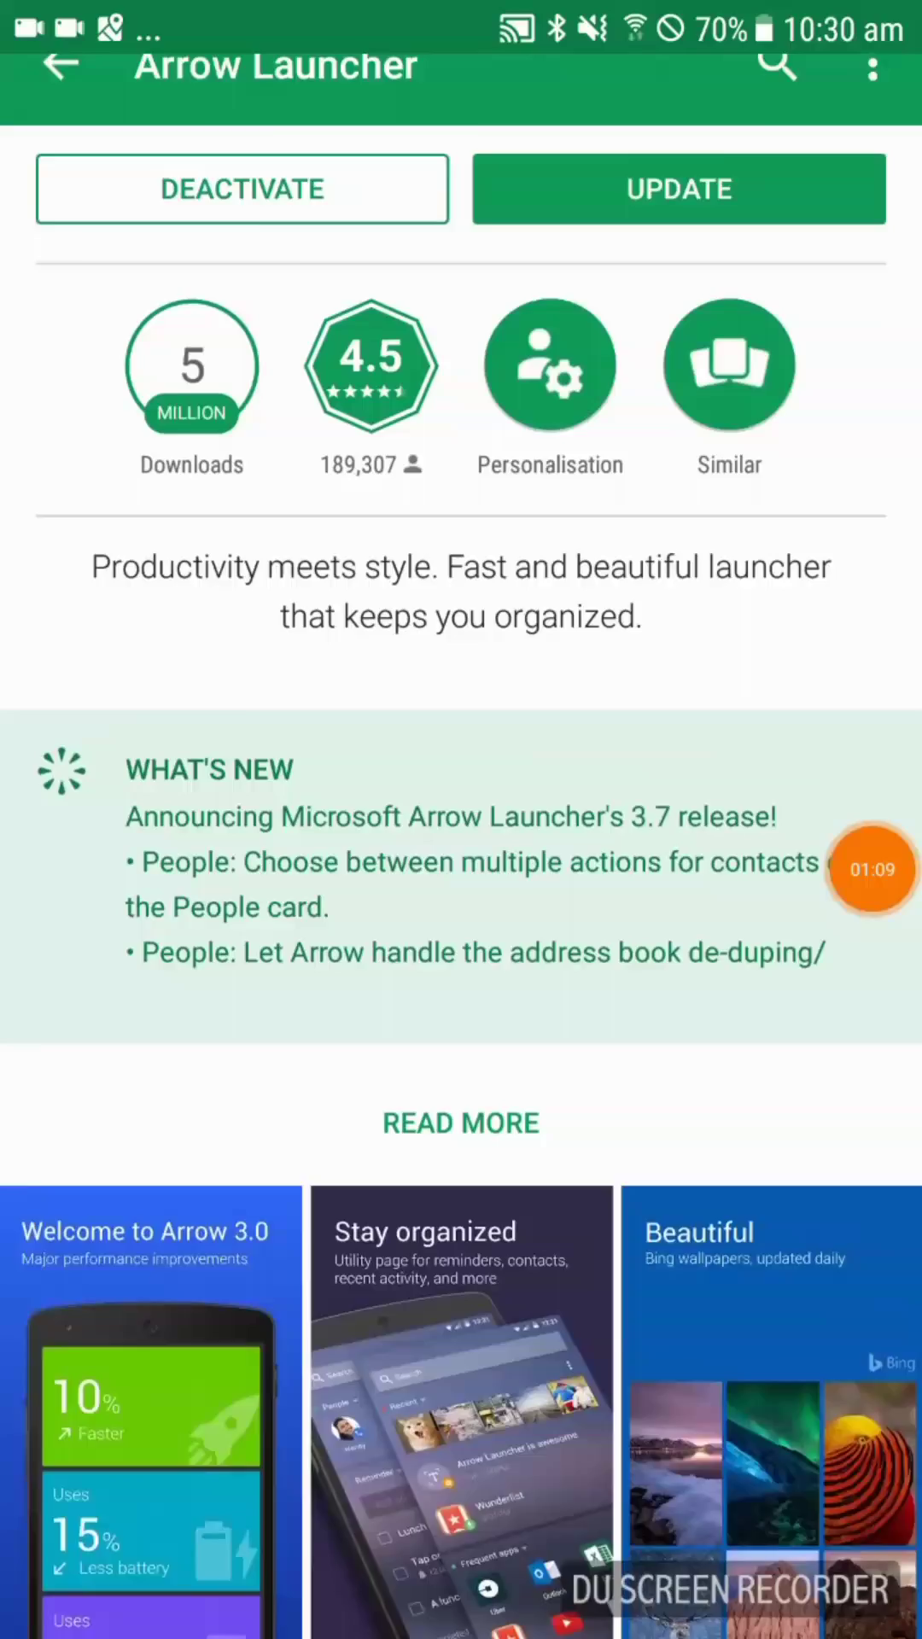
{"action": "scroll", "coordinate": [461, 854], "scroll_direction": "down", "scroll_amount": 5}
{"action": "scroll", "coordinate": [461, 854], "scroll_direction": "up", "scroll_amount": 7}
{"action": "scroll", "coordinate": [461, 853], "scroll_direction": "up", "scroll_amount": 5}
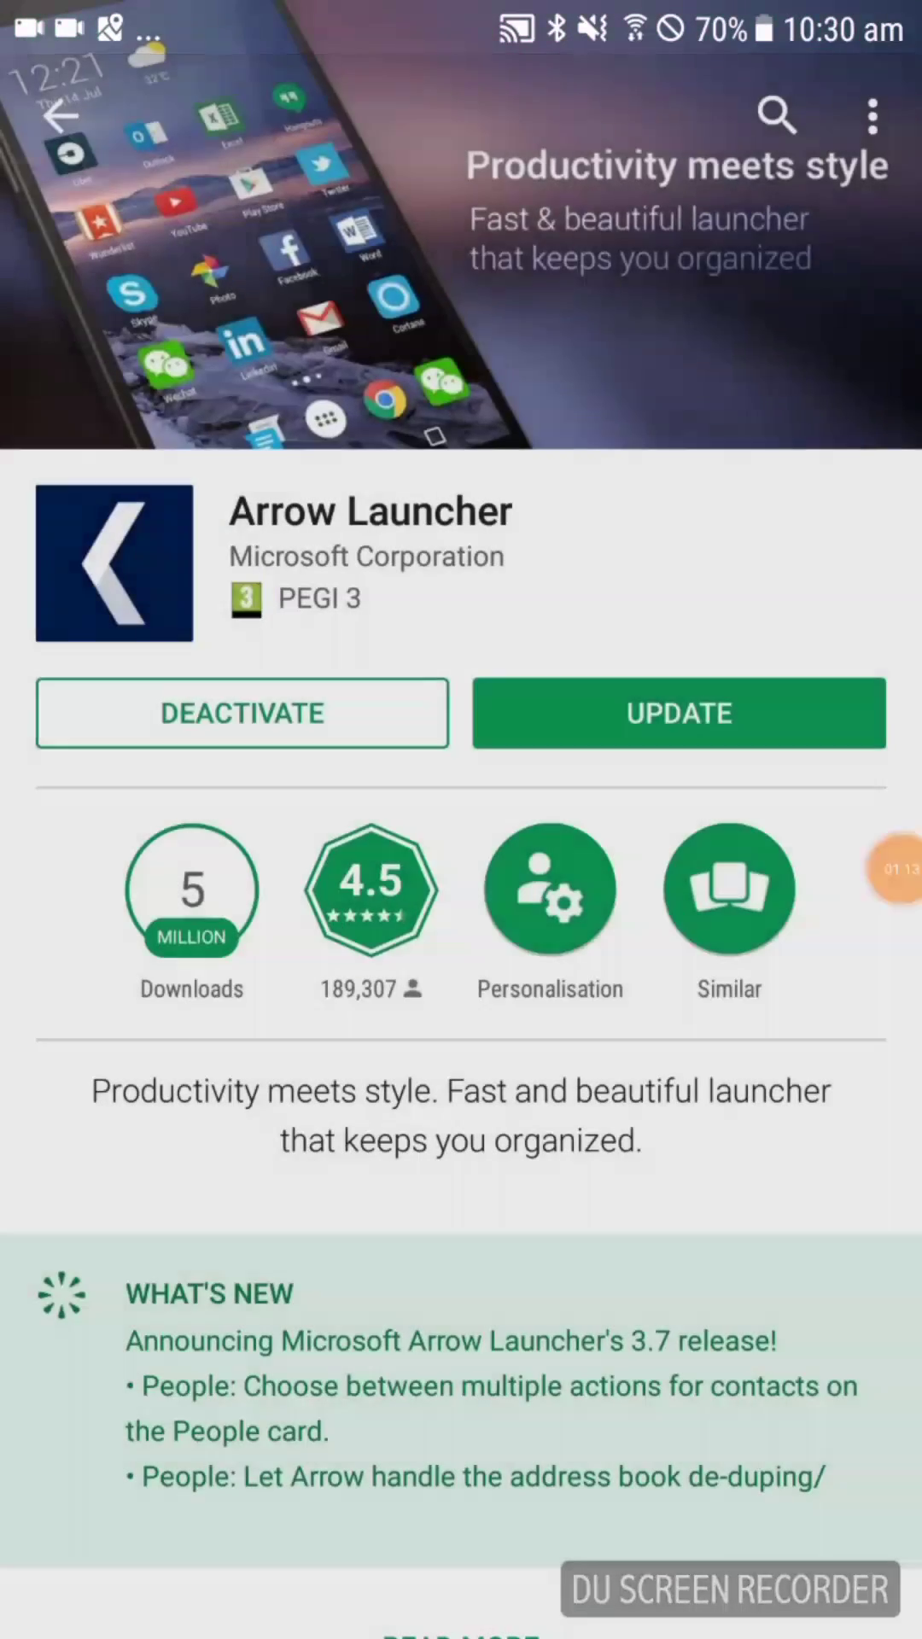
- Install the Arrow Launcher update and return to the launcher search results
{"action": "left_click", "coordinate": [680, 713]}
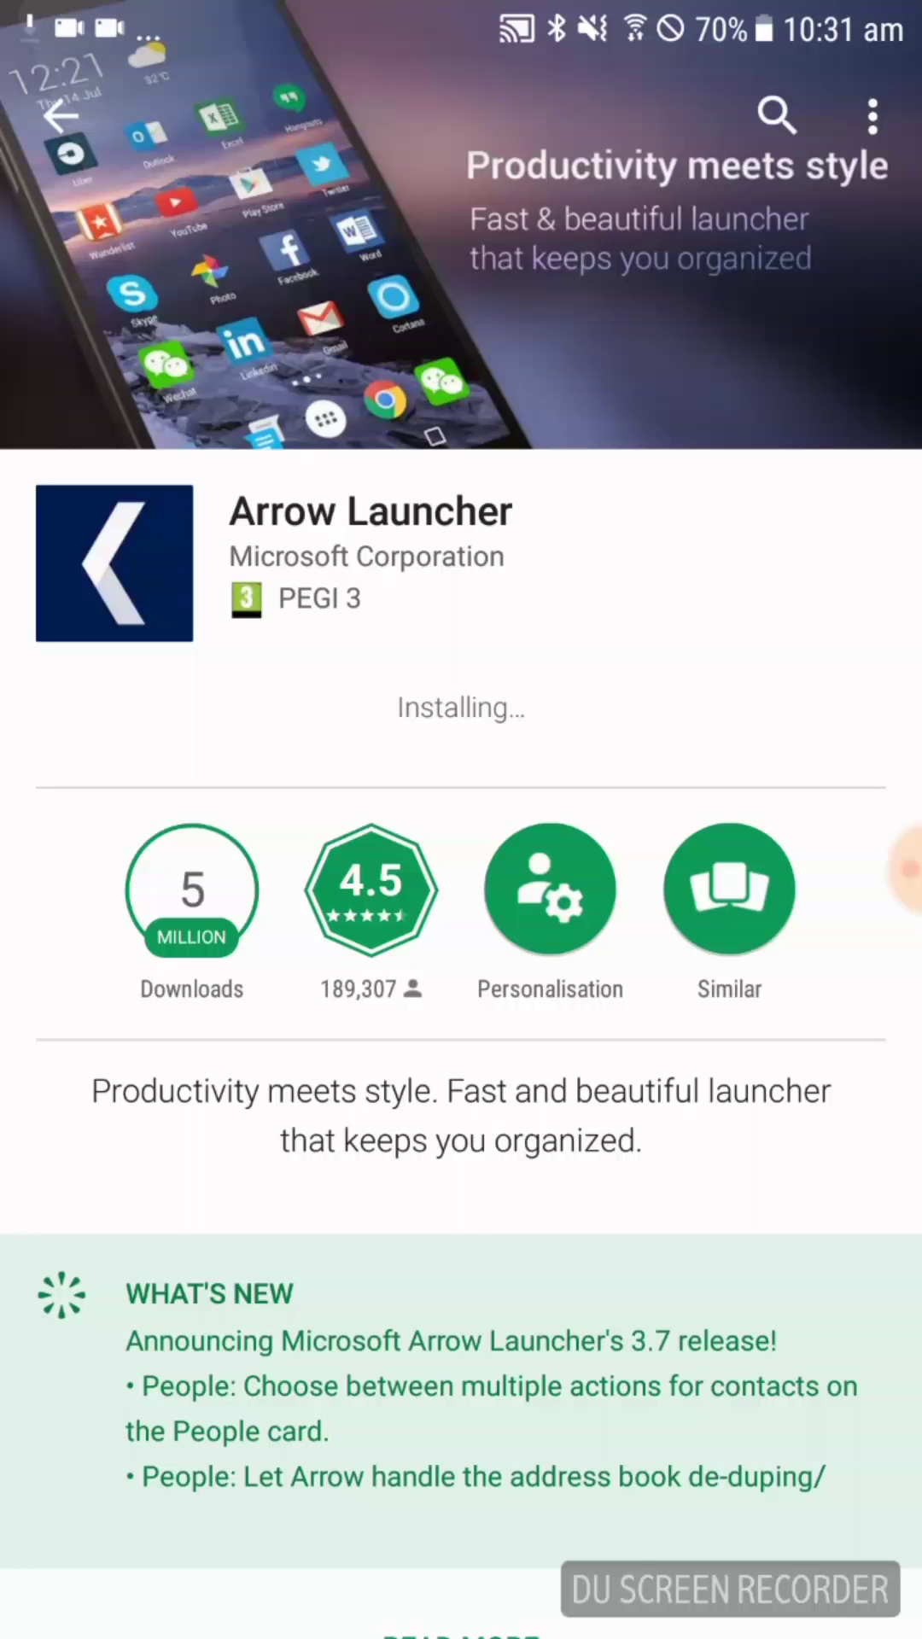
{"action": "scroll", "coordinate": [461, 819], "scroll_direction": "down", "scroll_amount": 10}
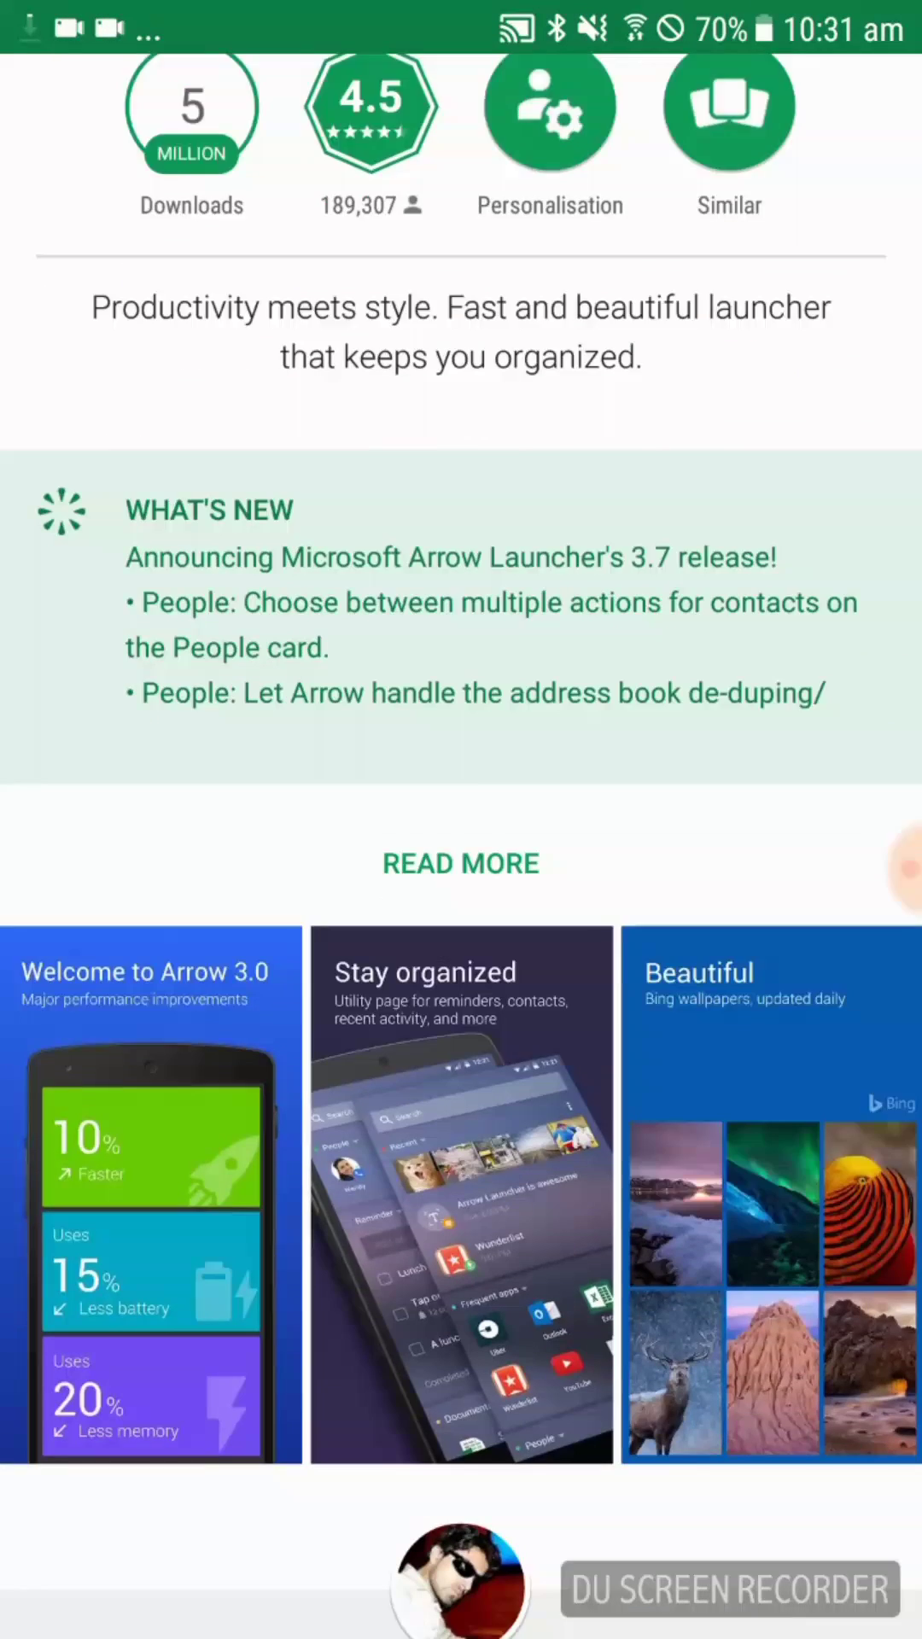
{"action": "scroll", "coordinate": [461, 819], "scroll_direction": "up", "scroll_amount": 8}
{"action": "scroll", "coordinate": [461, 819], "scroll_direction": "up", "scroll_amount": 5}
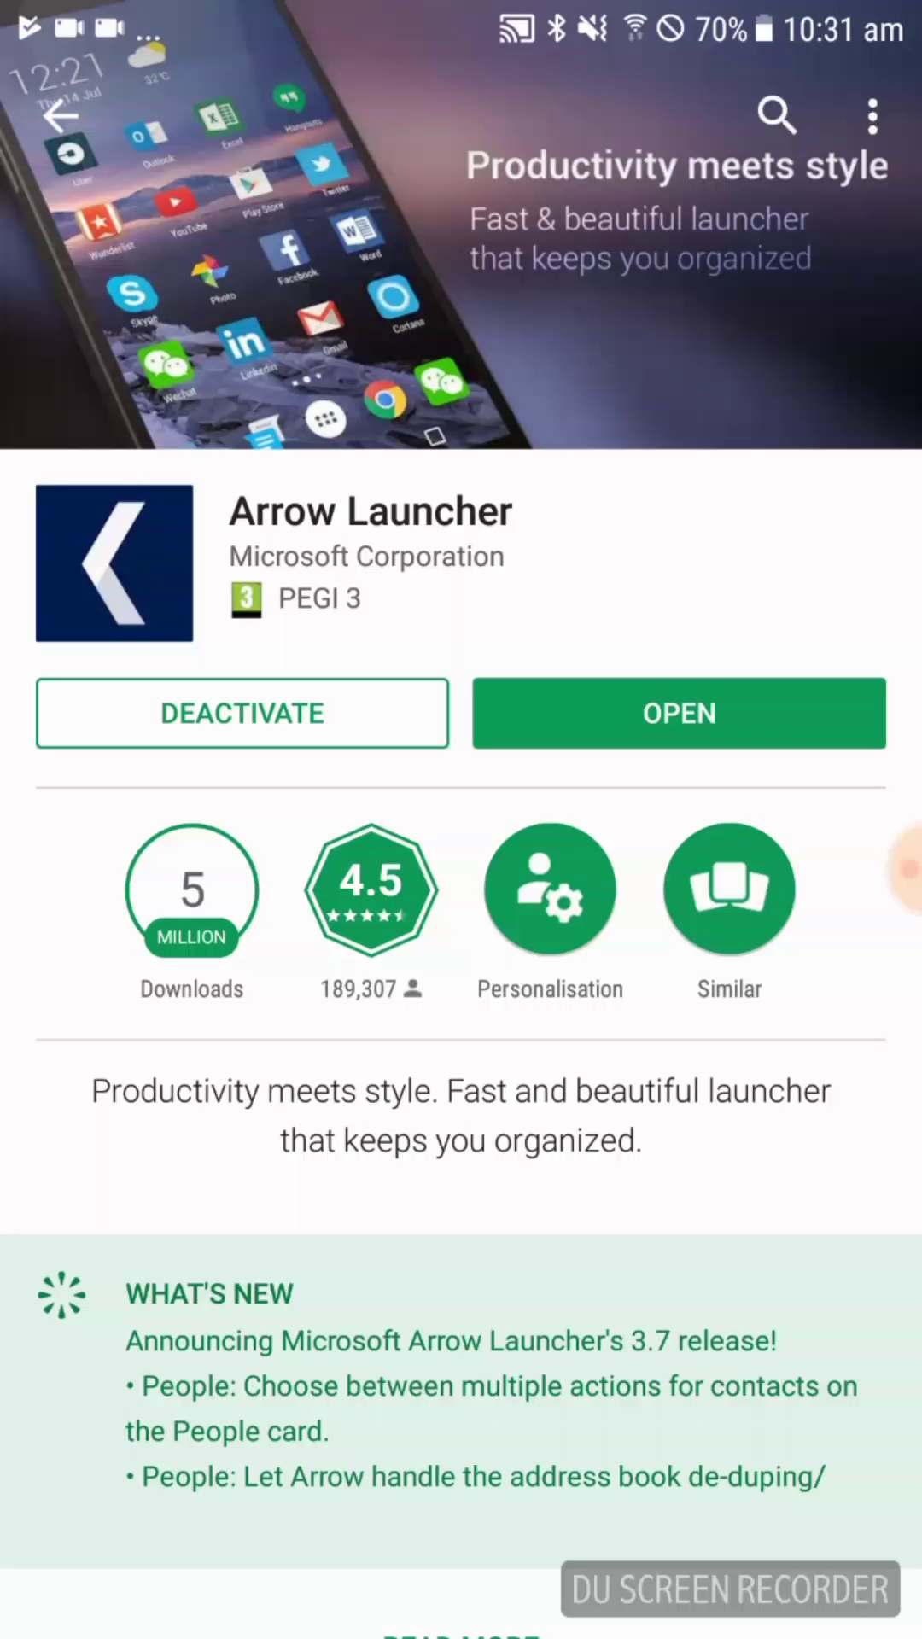
{"action": "key", "text": "Escape"}
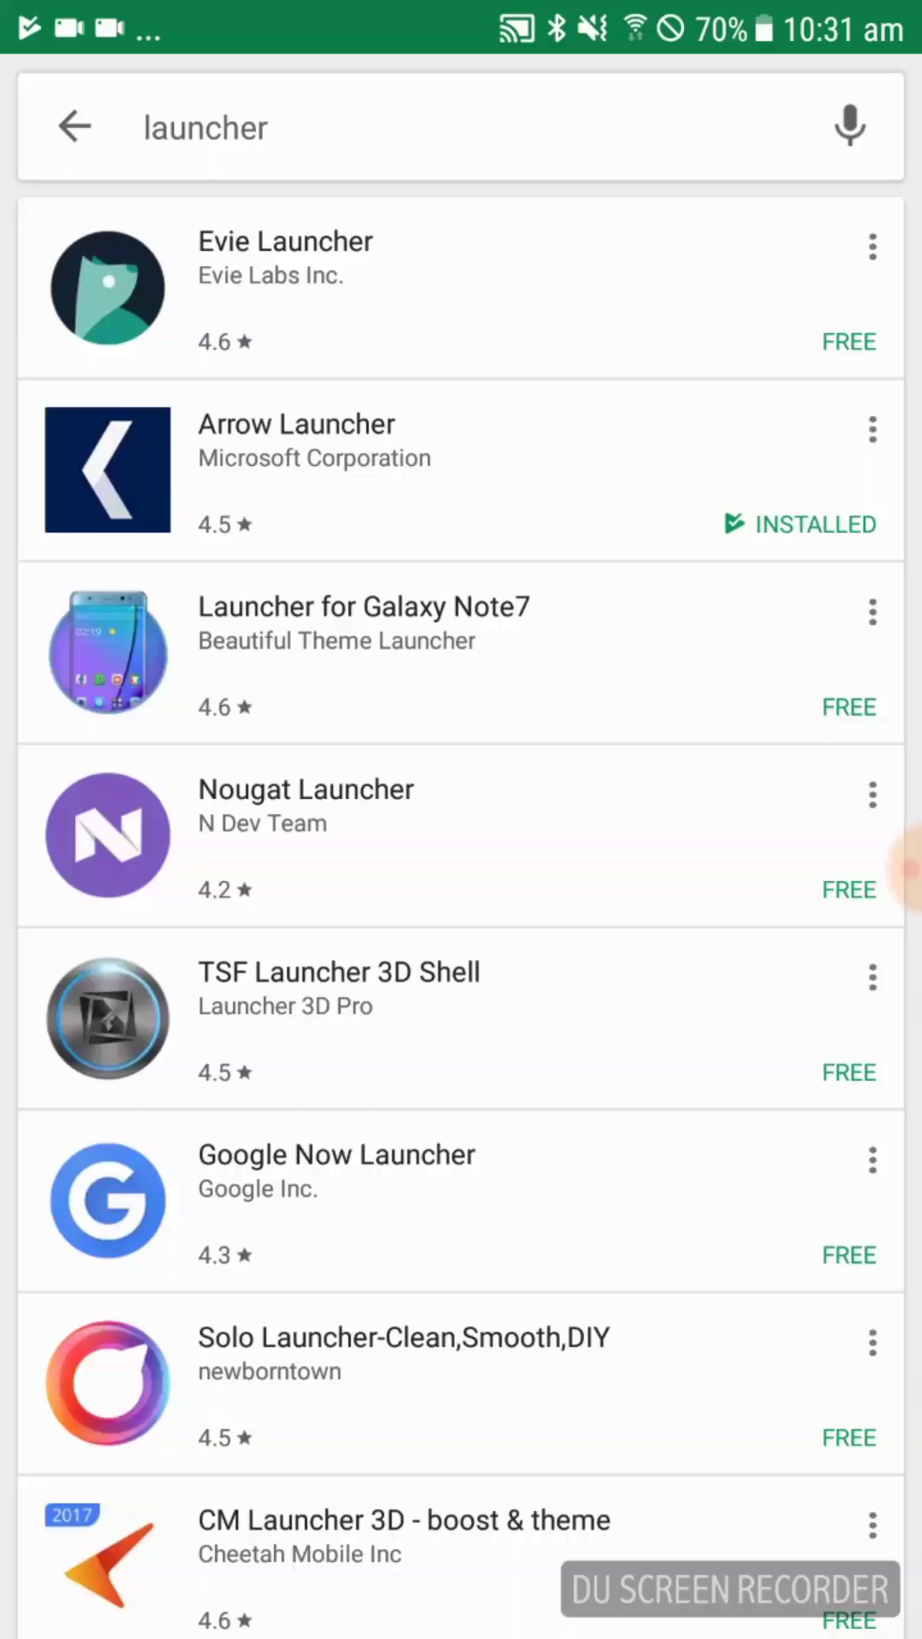
- Leave the Play Store and open Android Settings from the notification shade
{"action": "key", "text": "Escape"}
{"action": "left_click_drag", "start_coordinate": [461, 9], "coordinate": [461, 1110]}
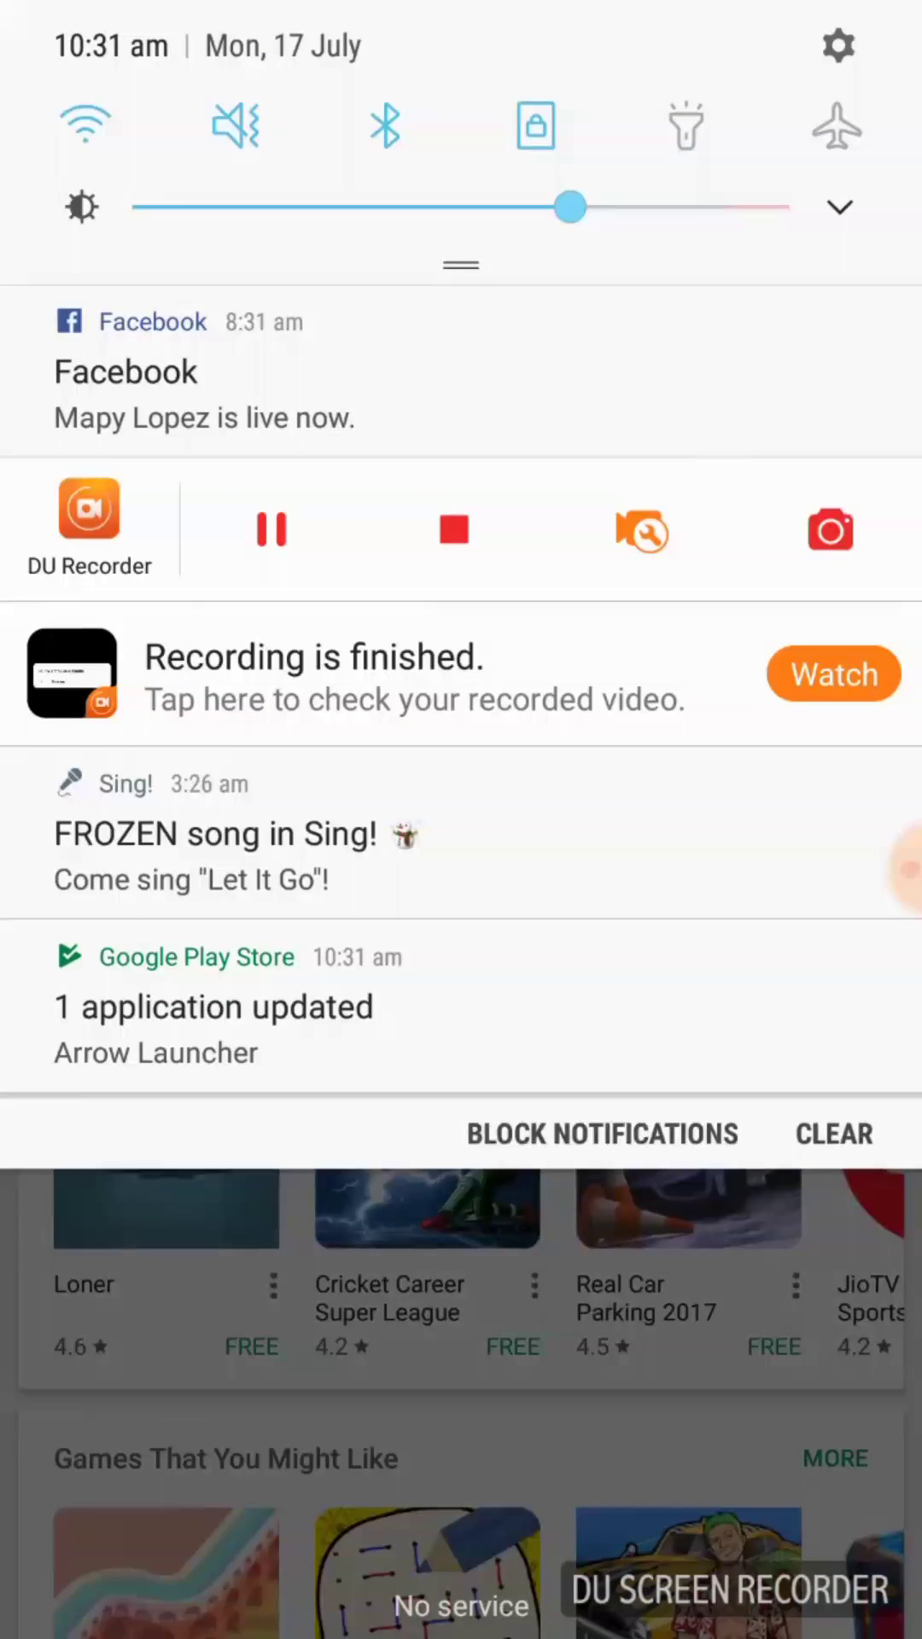
{"action": "left_click", "coordinate": [838, 44]}
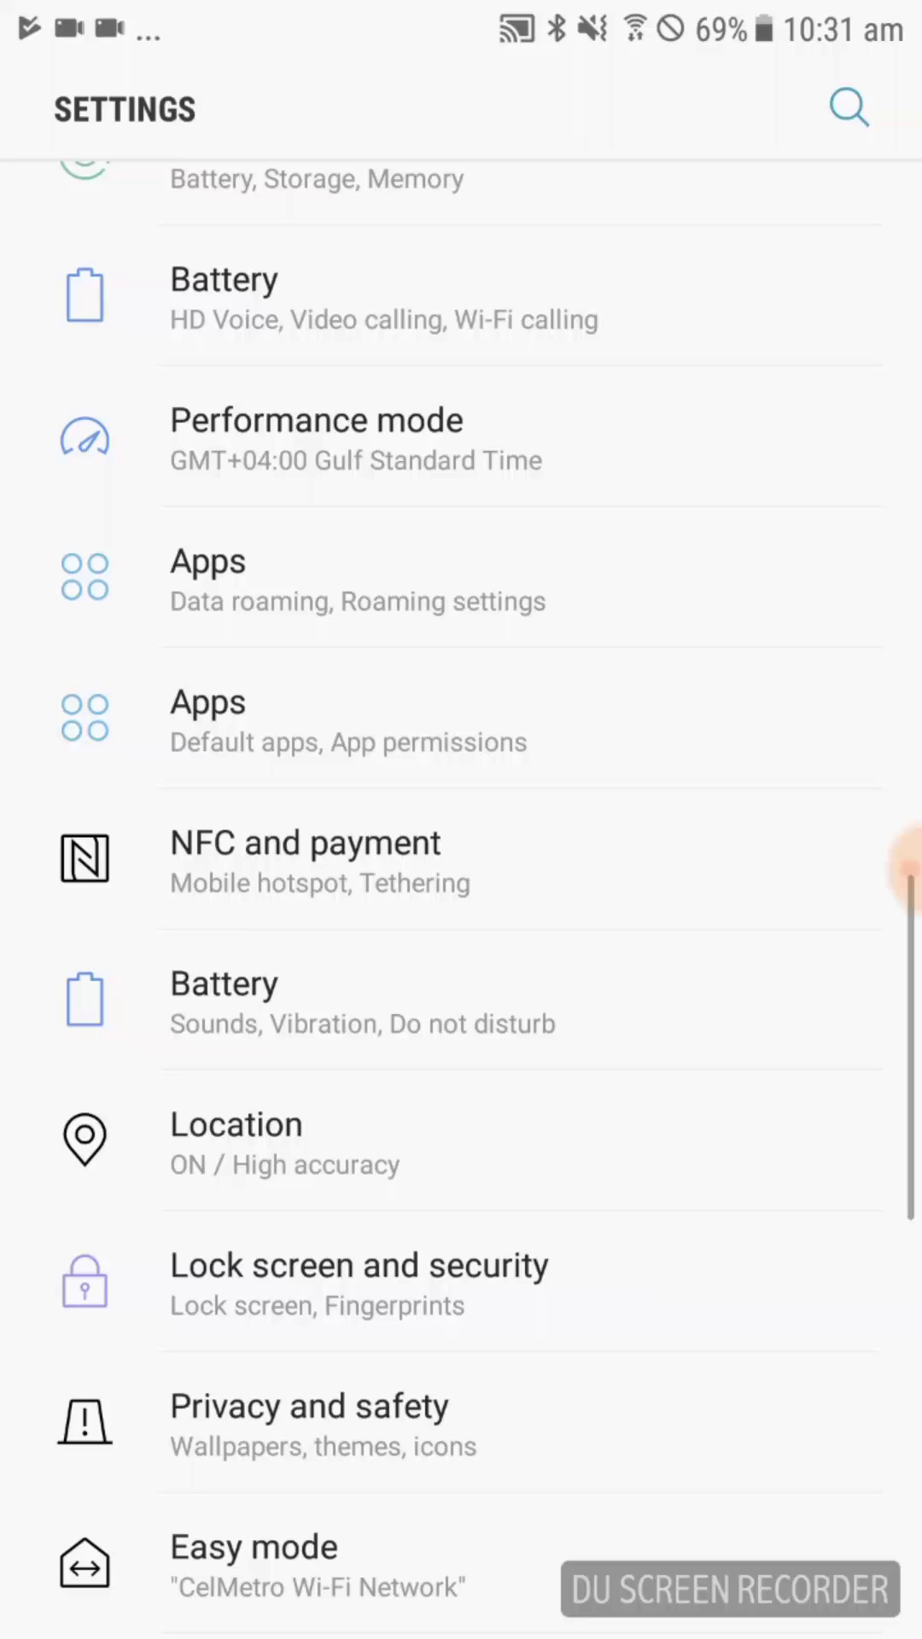
{"action": "scroll", "coordinate": [907, 867], "scroll_direction": "down", "scroll_amount": 10}
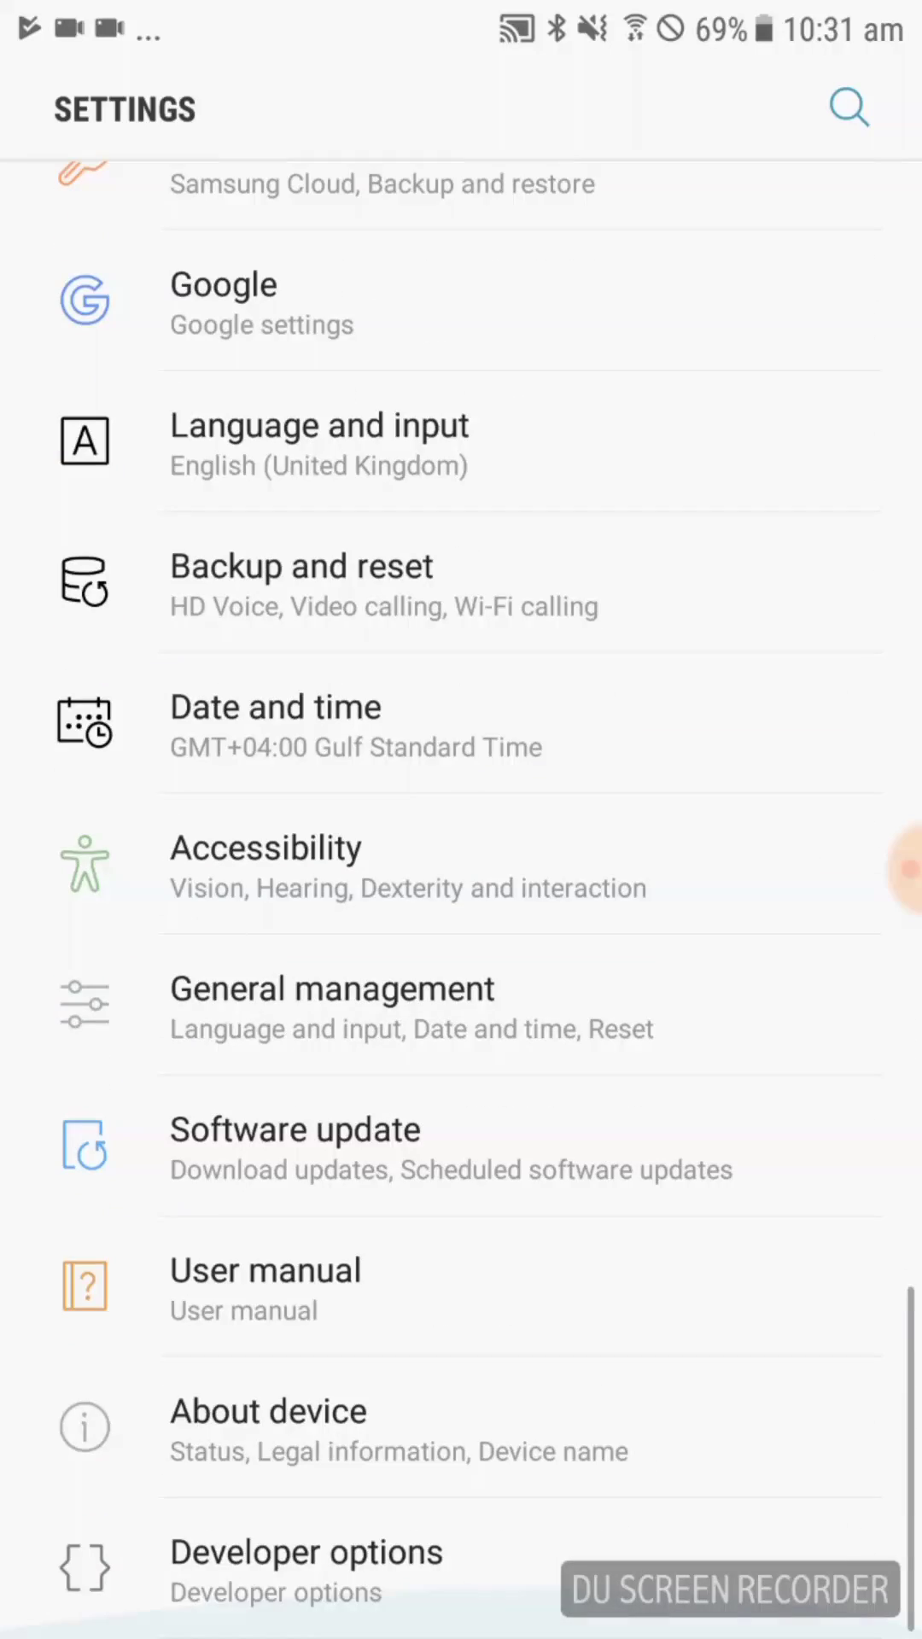
{"action": "scroll", "coordinate": [461, 897], "scroll_direction": "up", "scroll_amount": 10}
{"action": "scroll", "coordinate": [907, 866], "scroll_direction": "up", "scroll_amount": 3}
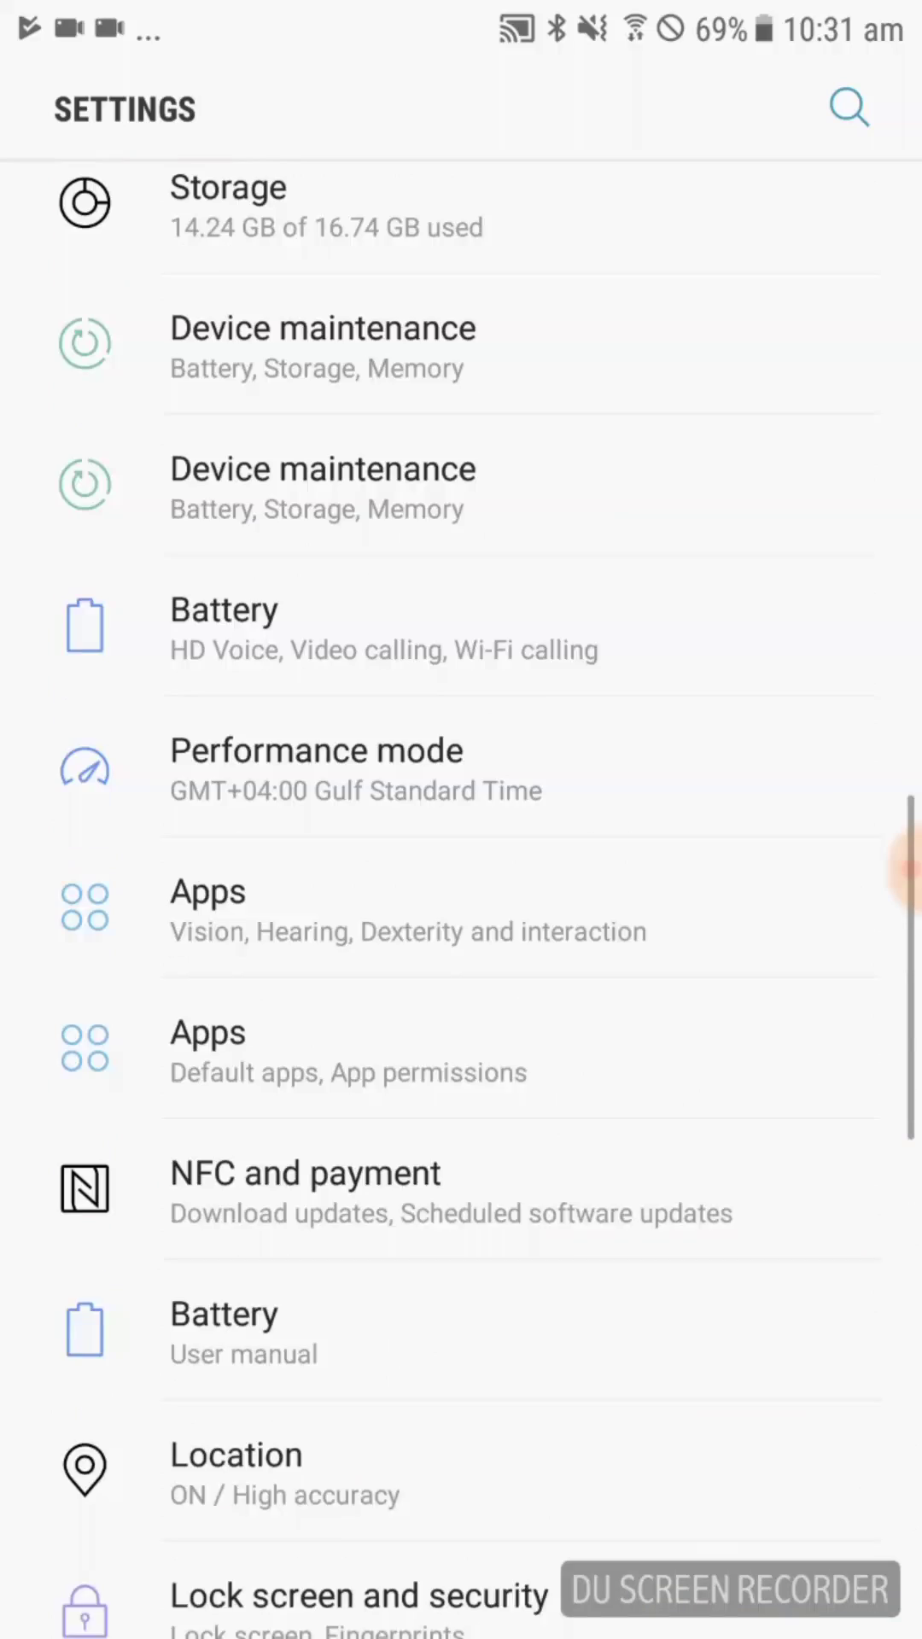
- Choose Arrow Launcher as the Home screen app under Apps > Default apps
{"action": "left_click", "coordinate": [210, 1110]}
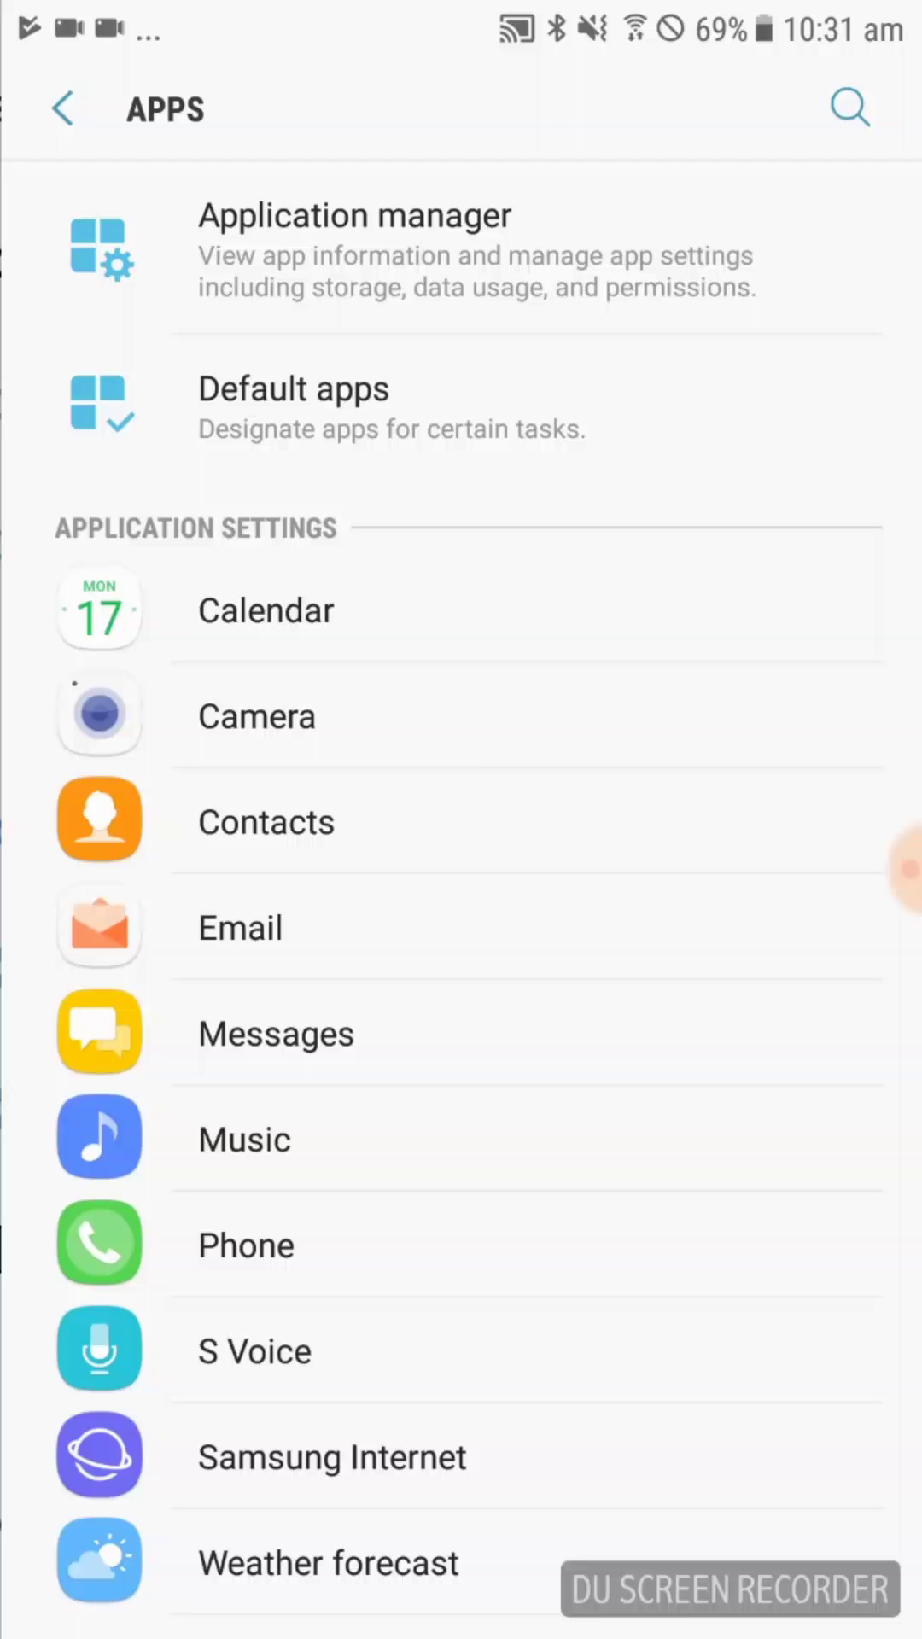
{"action": "left_click", "coordinate": [342, 402]}
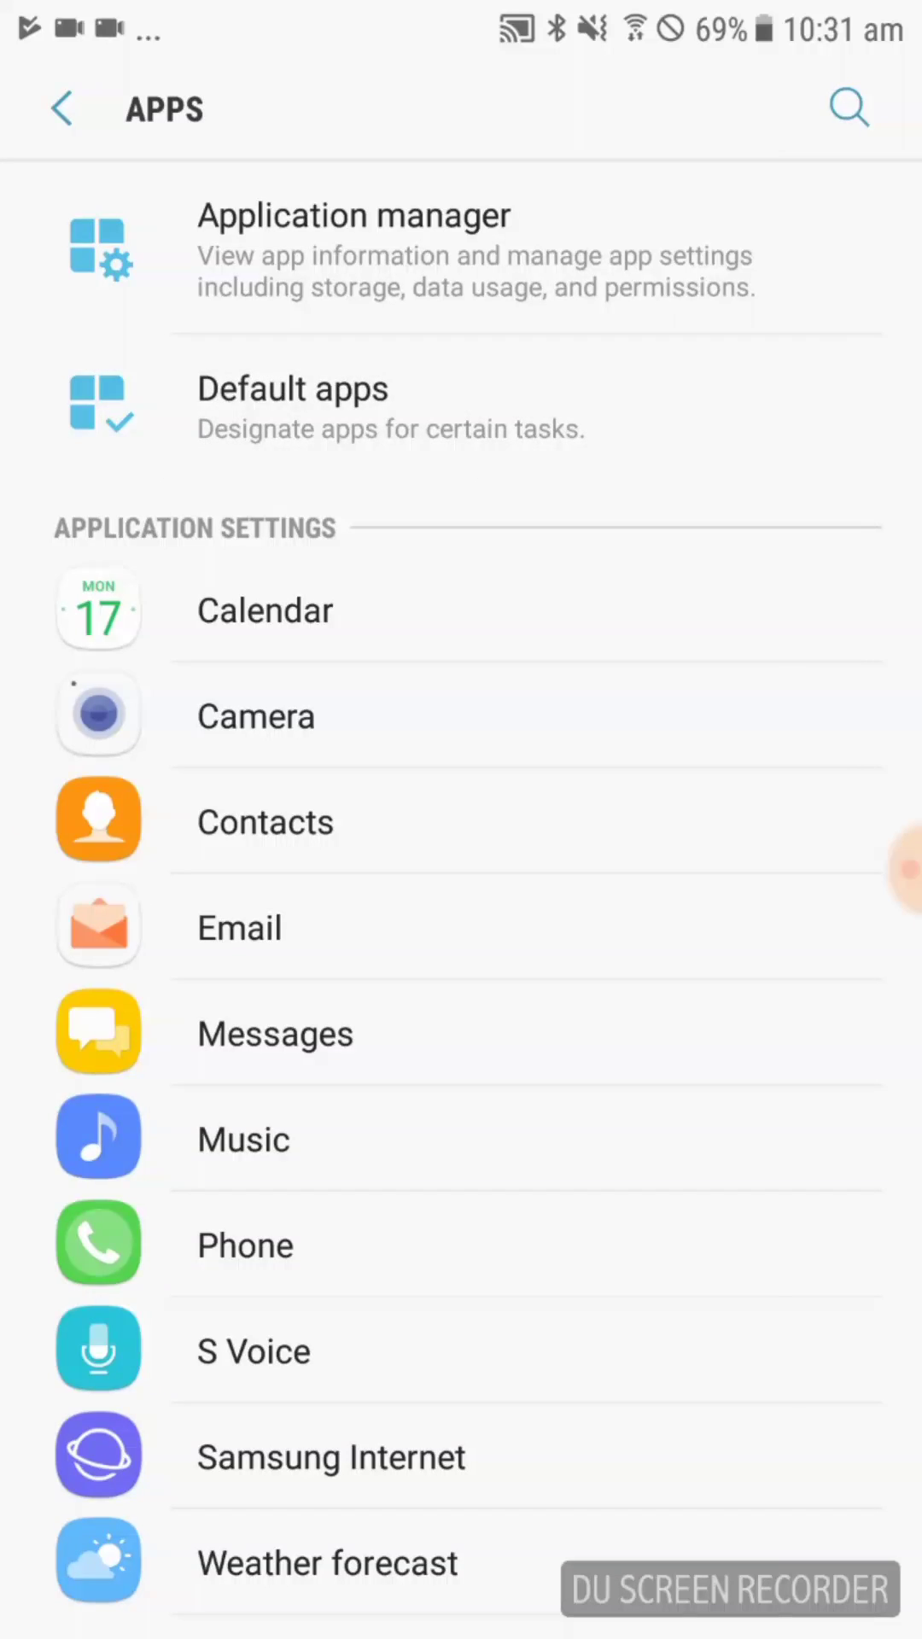
{"action": "left_click", "coordinate": [171, 905]}
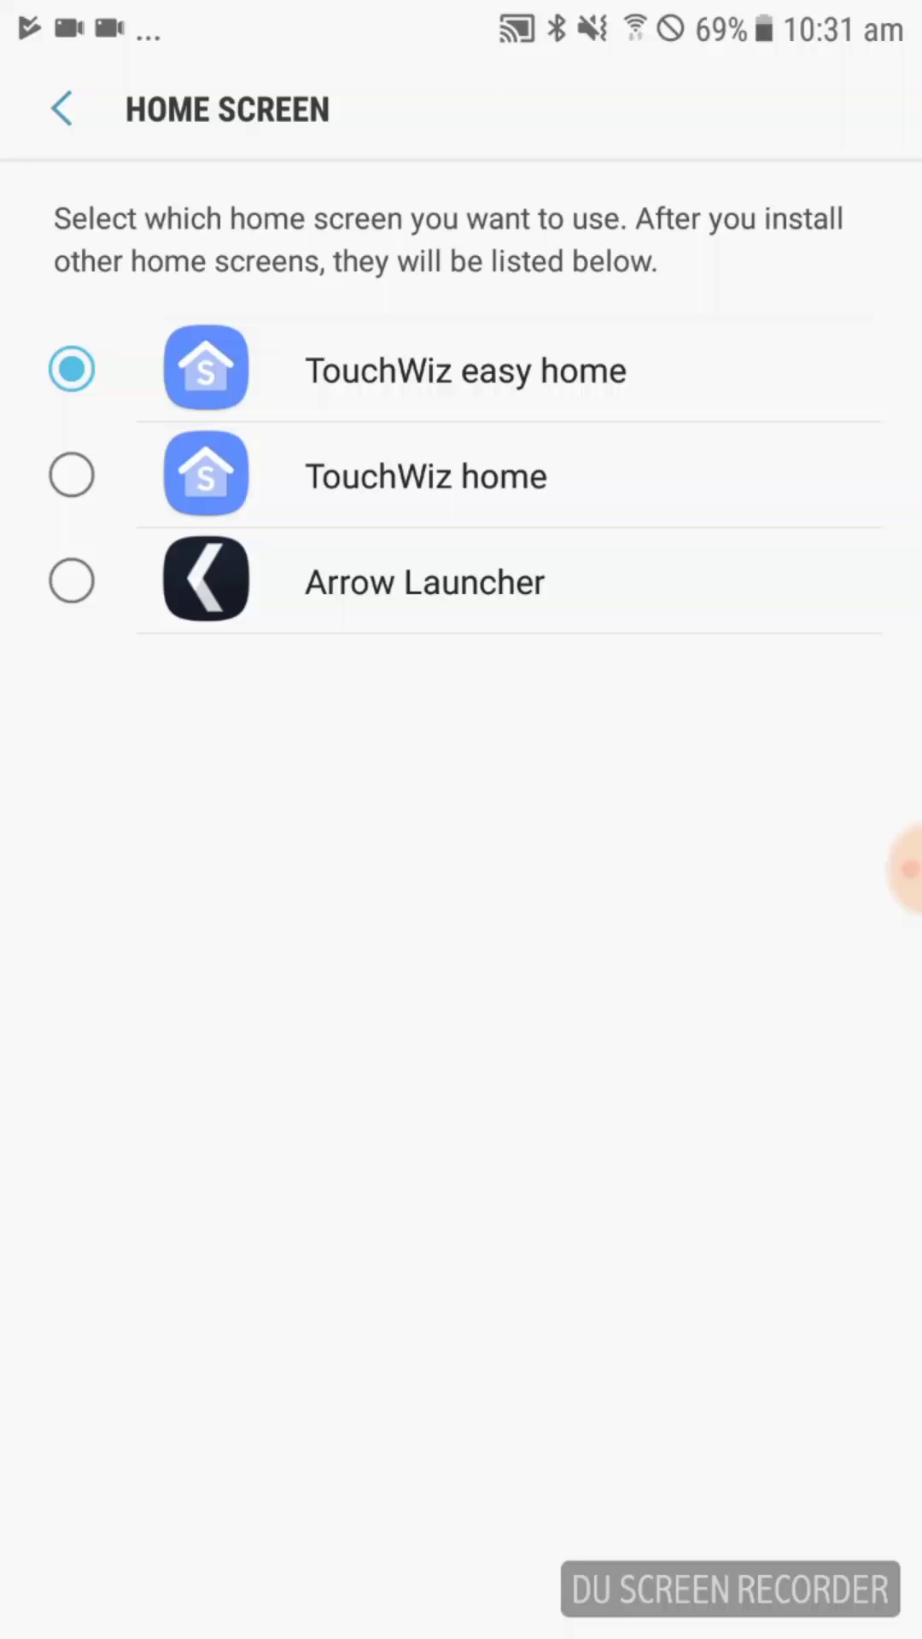
{"action": "left_click", "coordinate": [427, 581]}
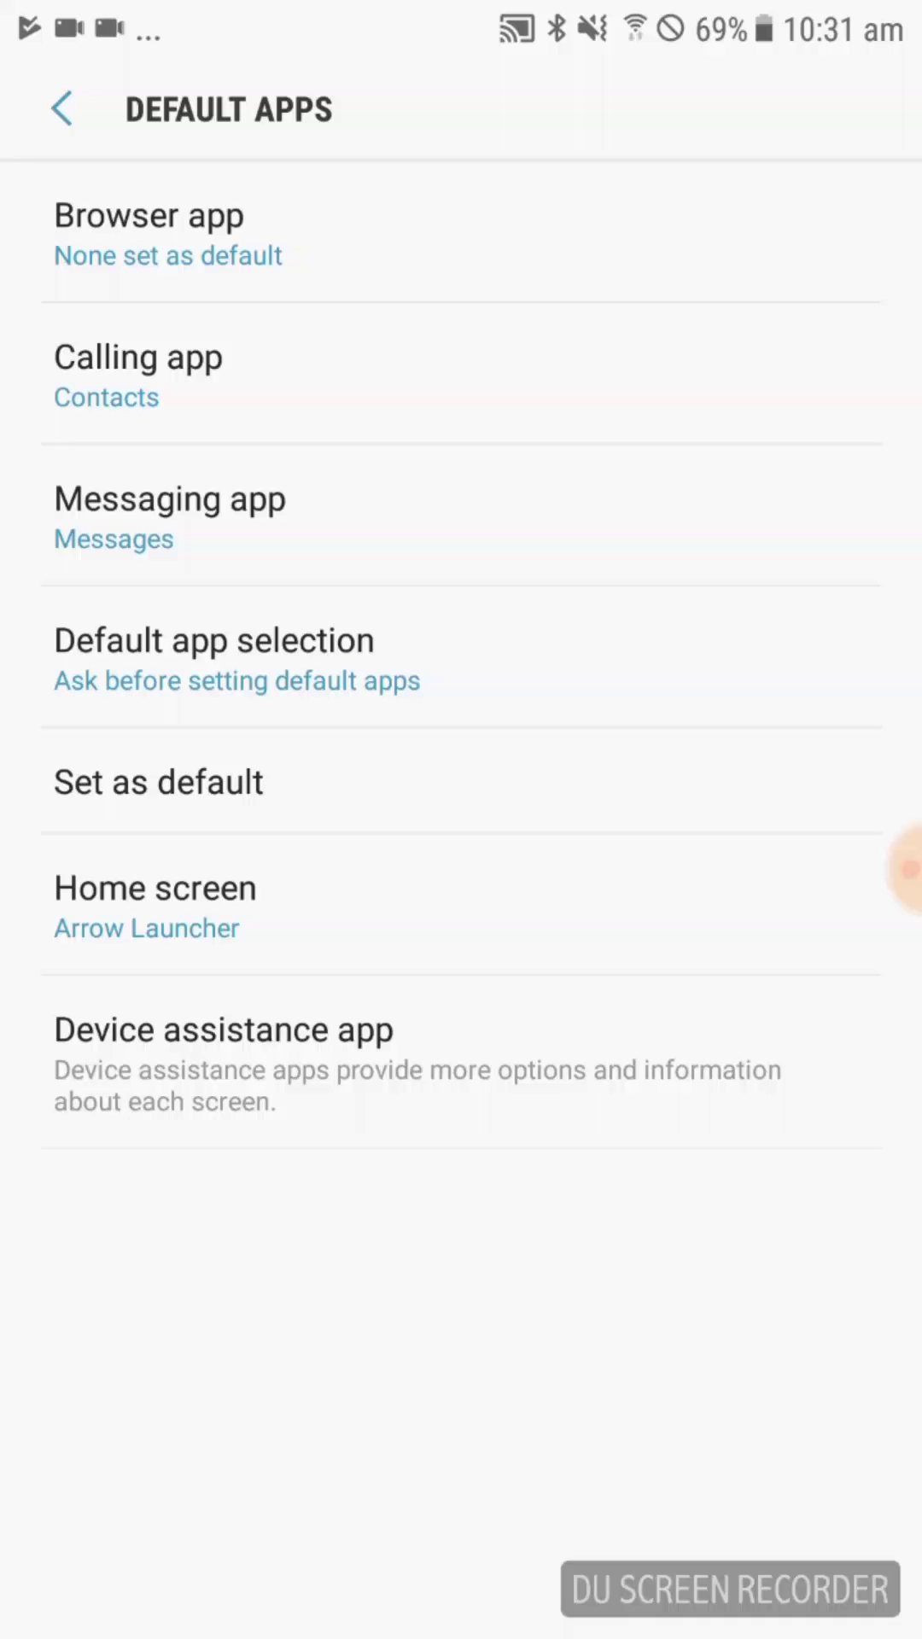
{"action": "left_click", "coordinate": [901, 869]}
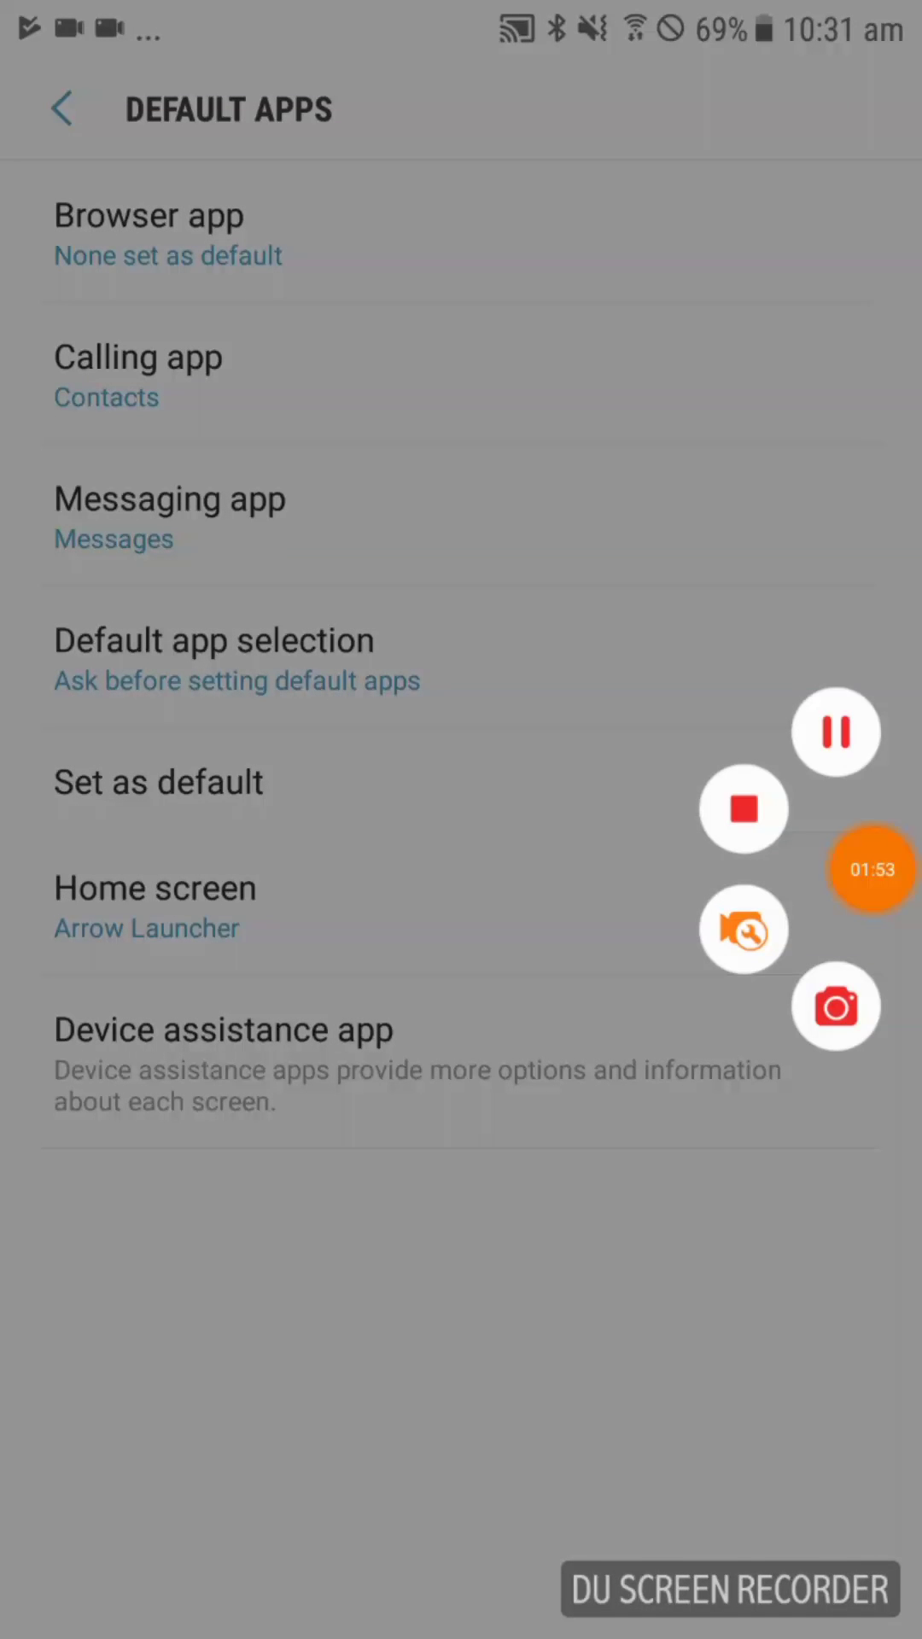
{"action": "left_click", "coordinate": [872, 870]}
- Go back home and close all recent apps, landing on Arrow's home screen
{"action": "key", "text": "Escape"}
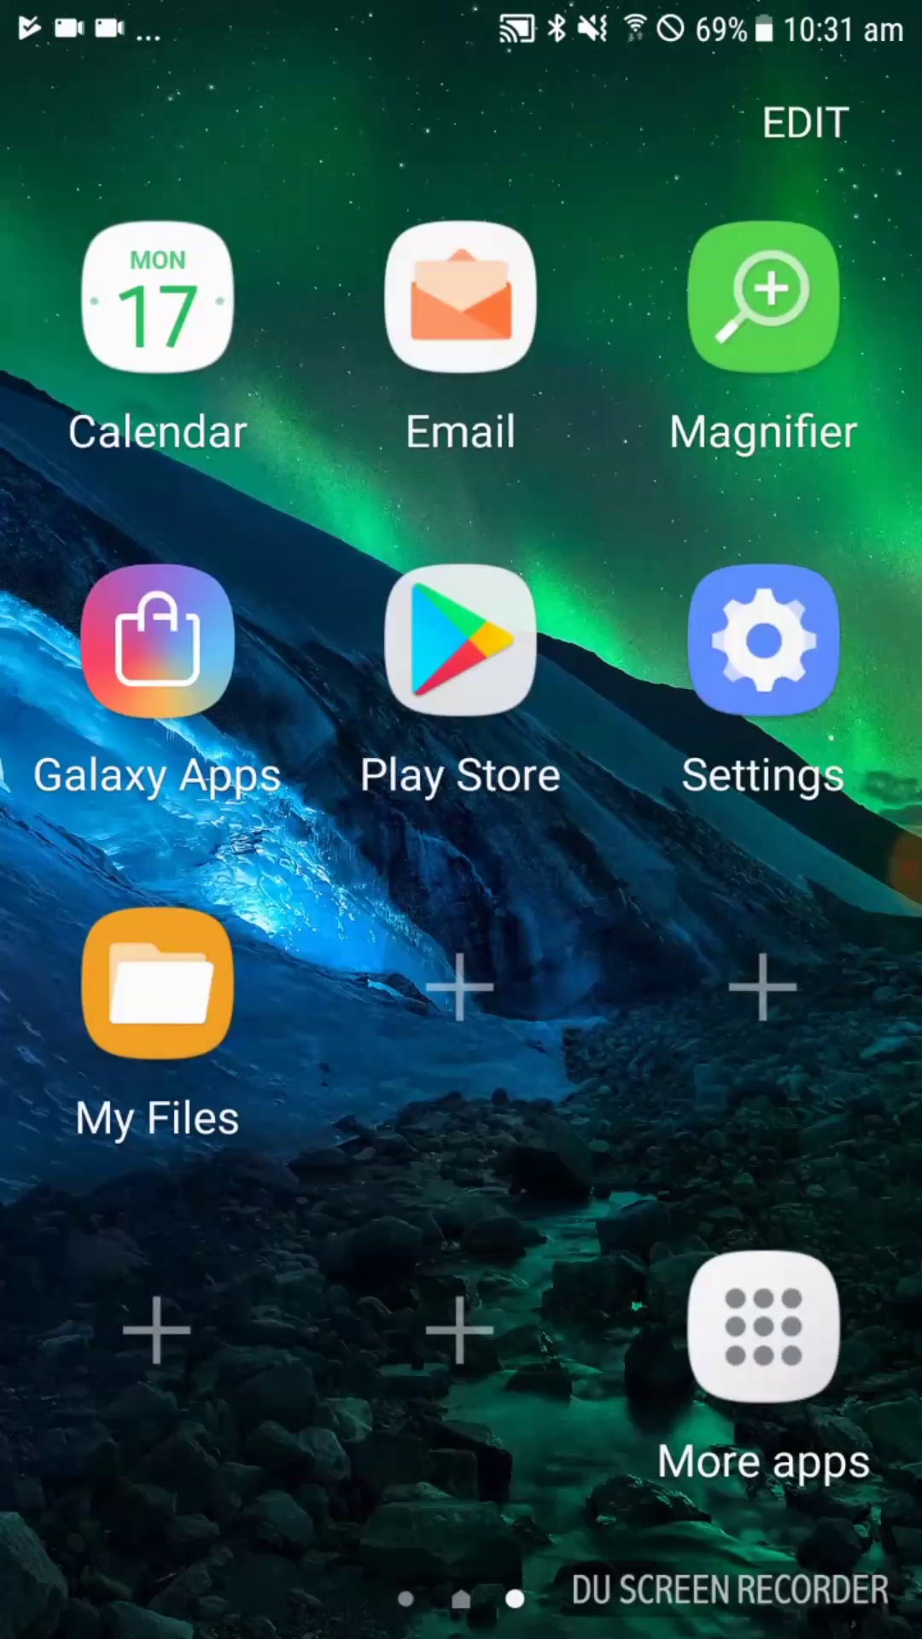
{"action": "key", "text": "Home"}
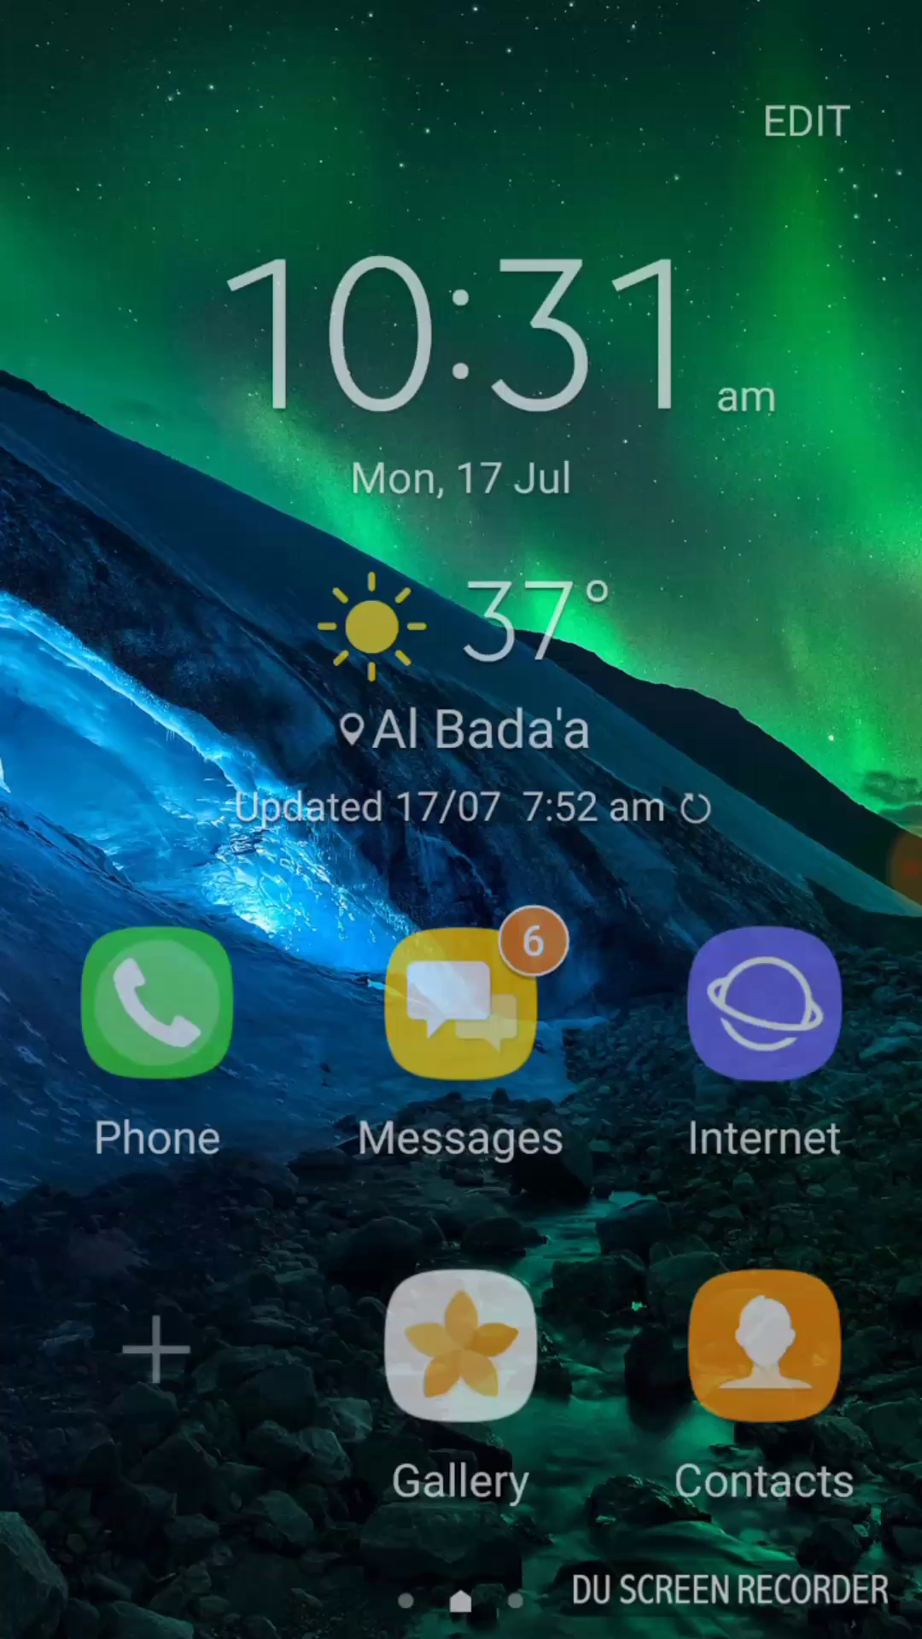
{"action": "key", "text": "alt+Tab"}
{"action": "left_click", "coordinate": [462, 1577]}
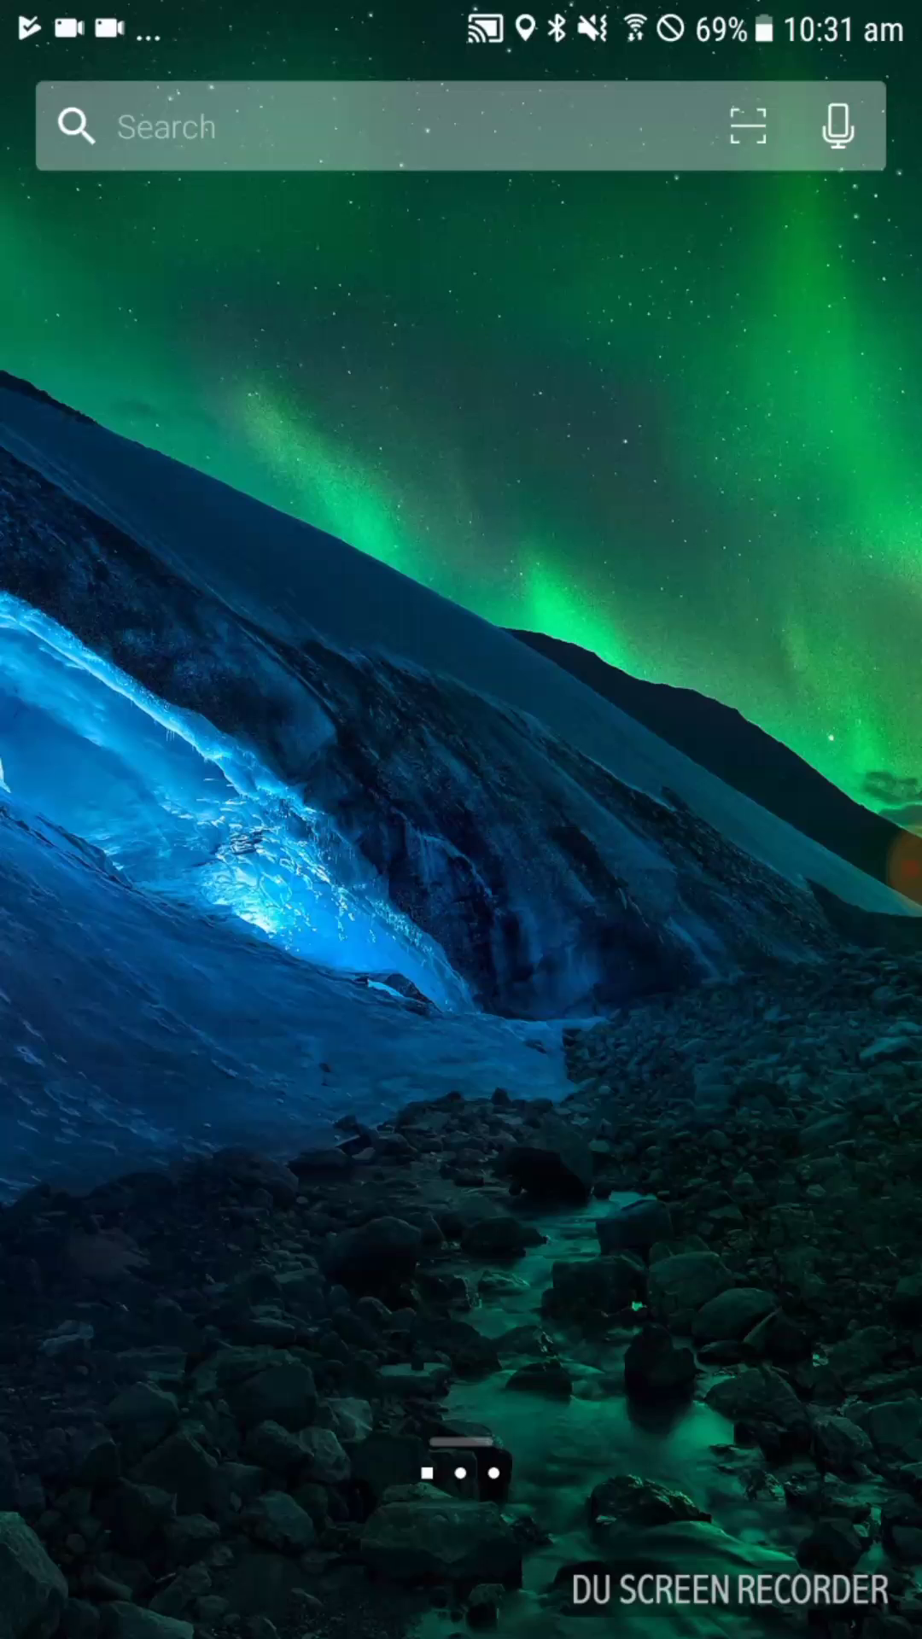
- Swipe through Arrow's home pages and the briefing panel
{"action": "mouse_move", "coordinate": [683, 820]}
{"action": "left_mouse_down"}
{"action": "mouse_move", "coordinate": [214, 819]}
{"action": "mouse_move", "coordinate": [726, 820]}
{"action": "left_mouse_up"}
{"action": "left_click_drag", "start_coordinate": [214, 820], "coordinate": [725, 820]}
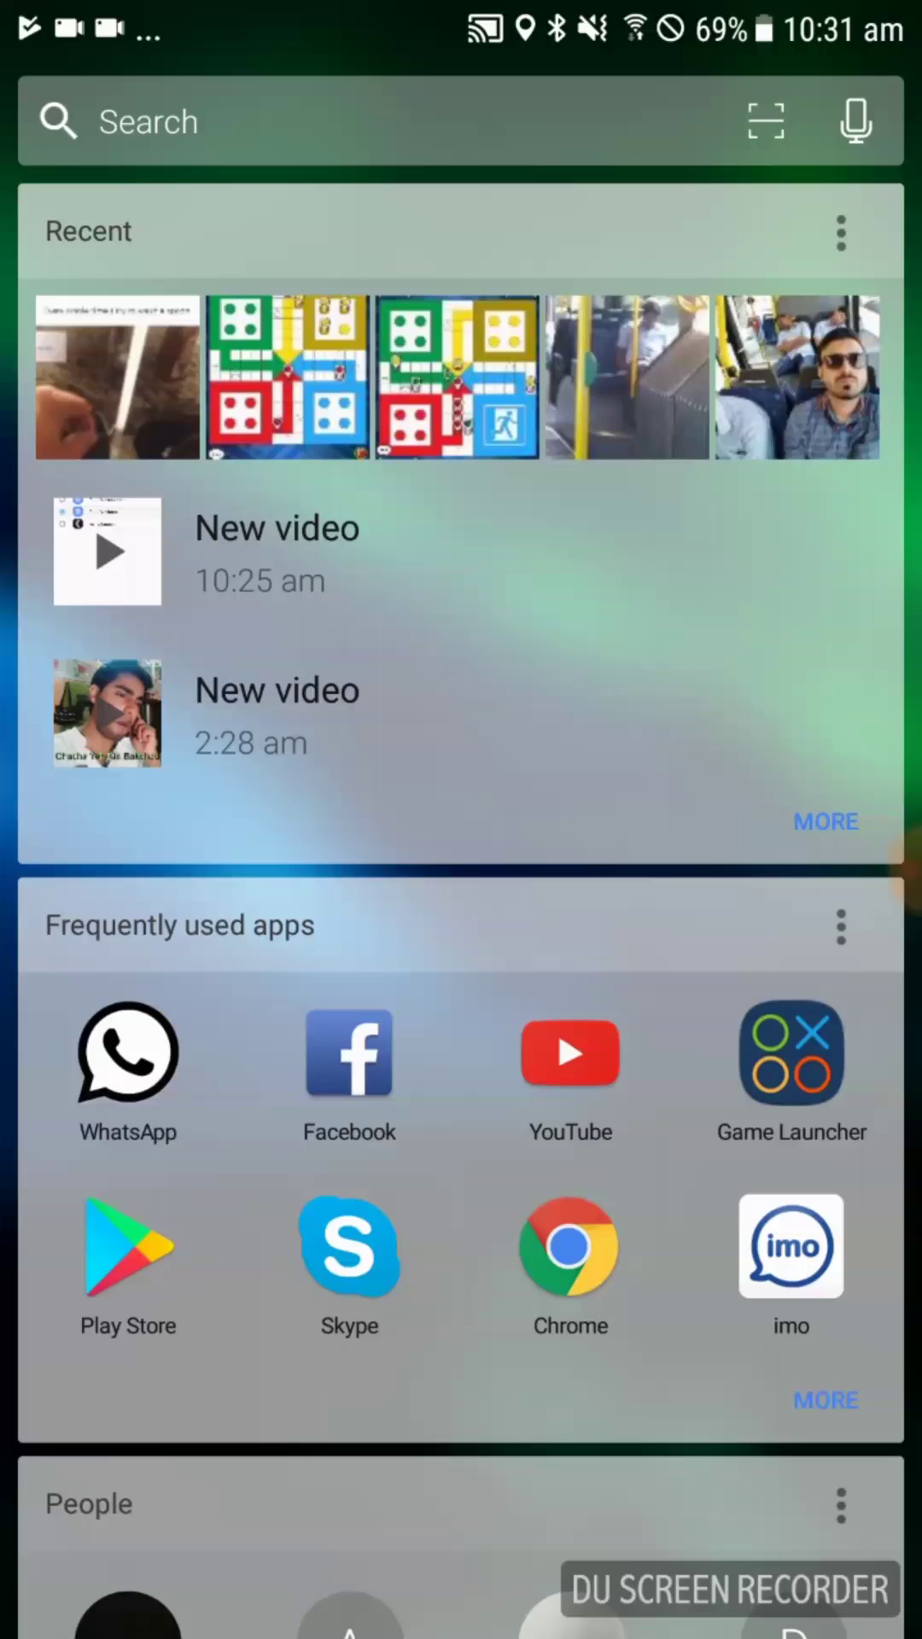
{"action": "left_click_drag", "start_coordinate": [461, 1281], "coordinate": [461, 426]}
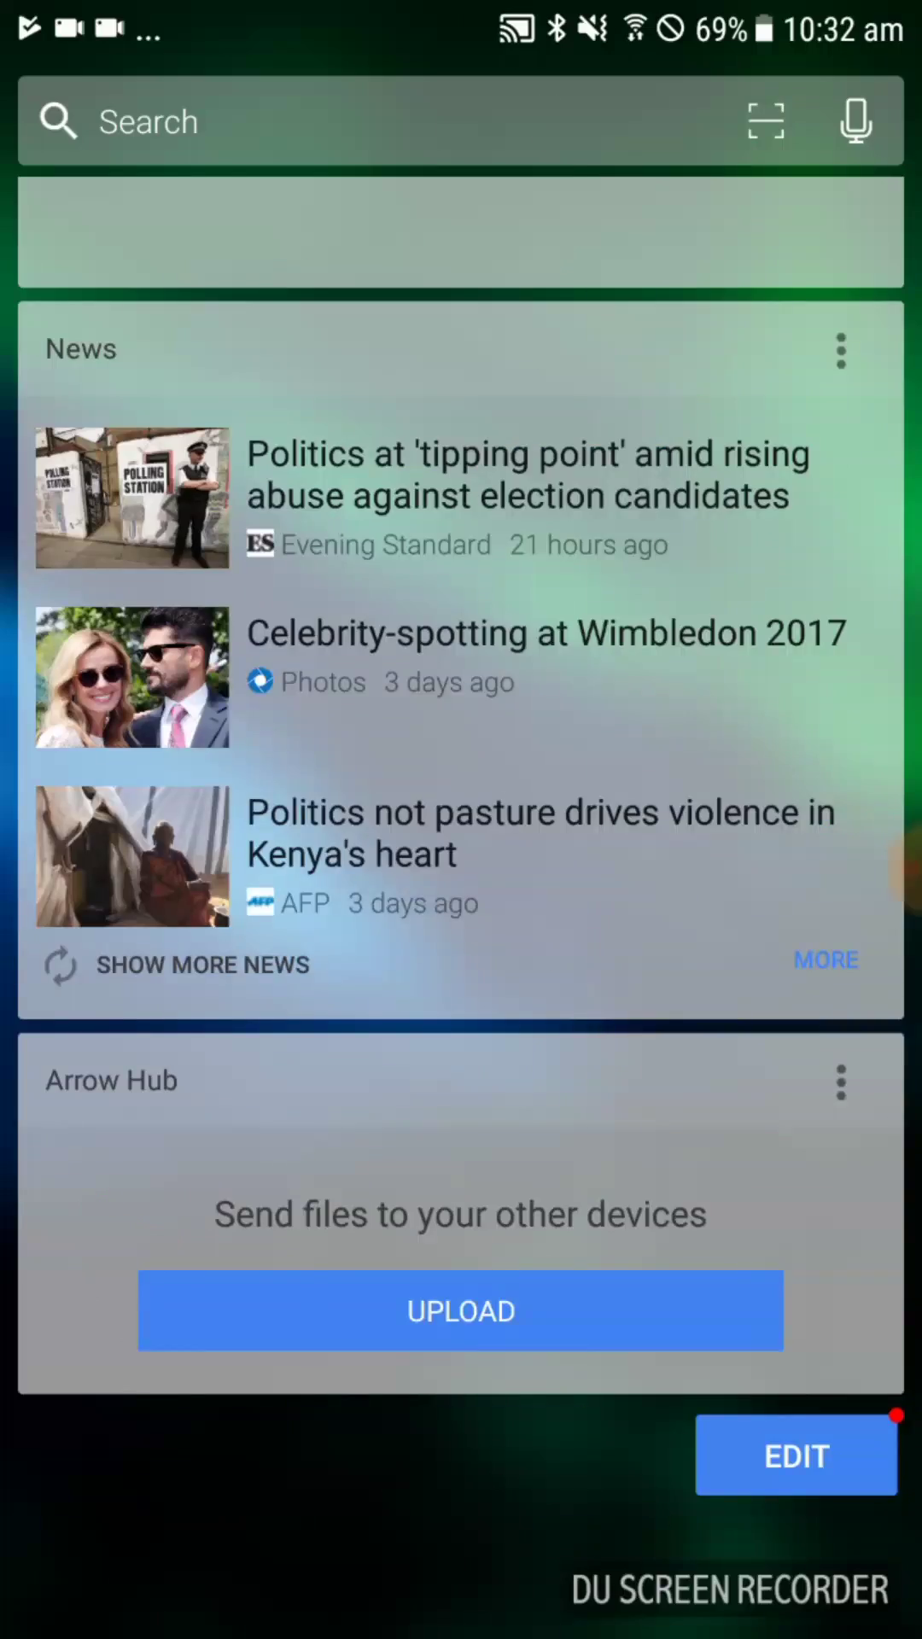
{"action": "left_click_drag", "start_coordinate": [726, 819], "coordinate": [213, 820]}
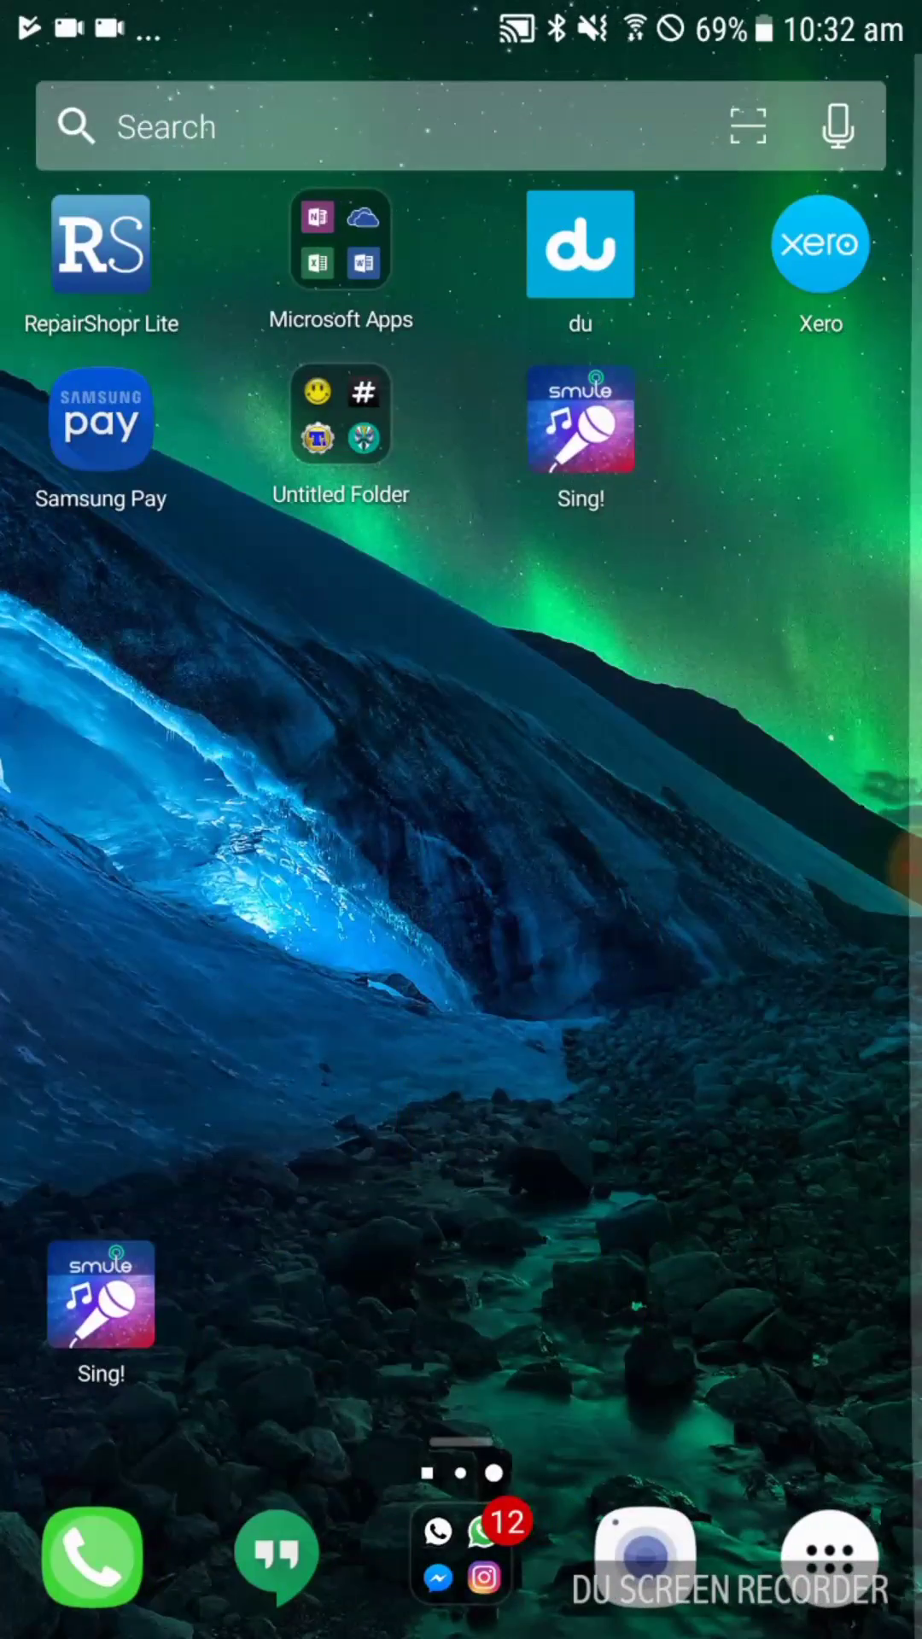
- Open Arrow's all-apps drawer and scroll through the alphabetical app list
{"action": "left_click", "coordinate": [829, 1552]}
{"action": "scroll", "coordinate": [461, 819], "scroll_direction": "down", "scroll_amount": 10}
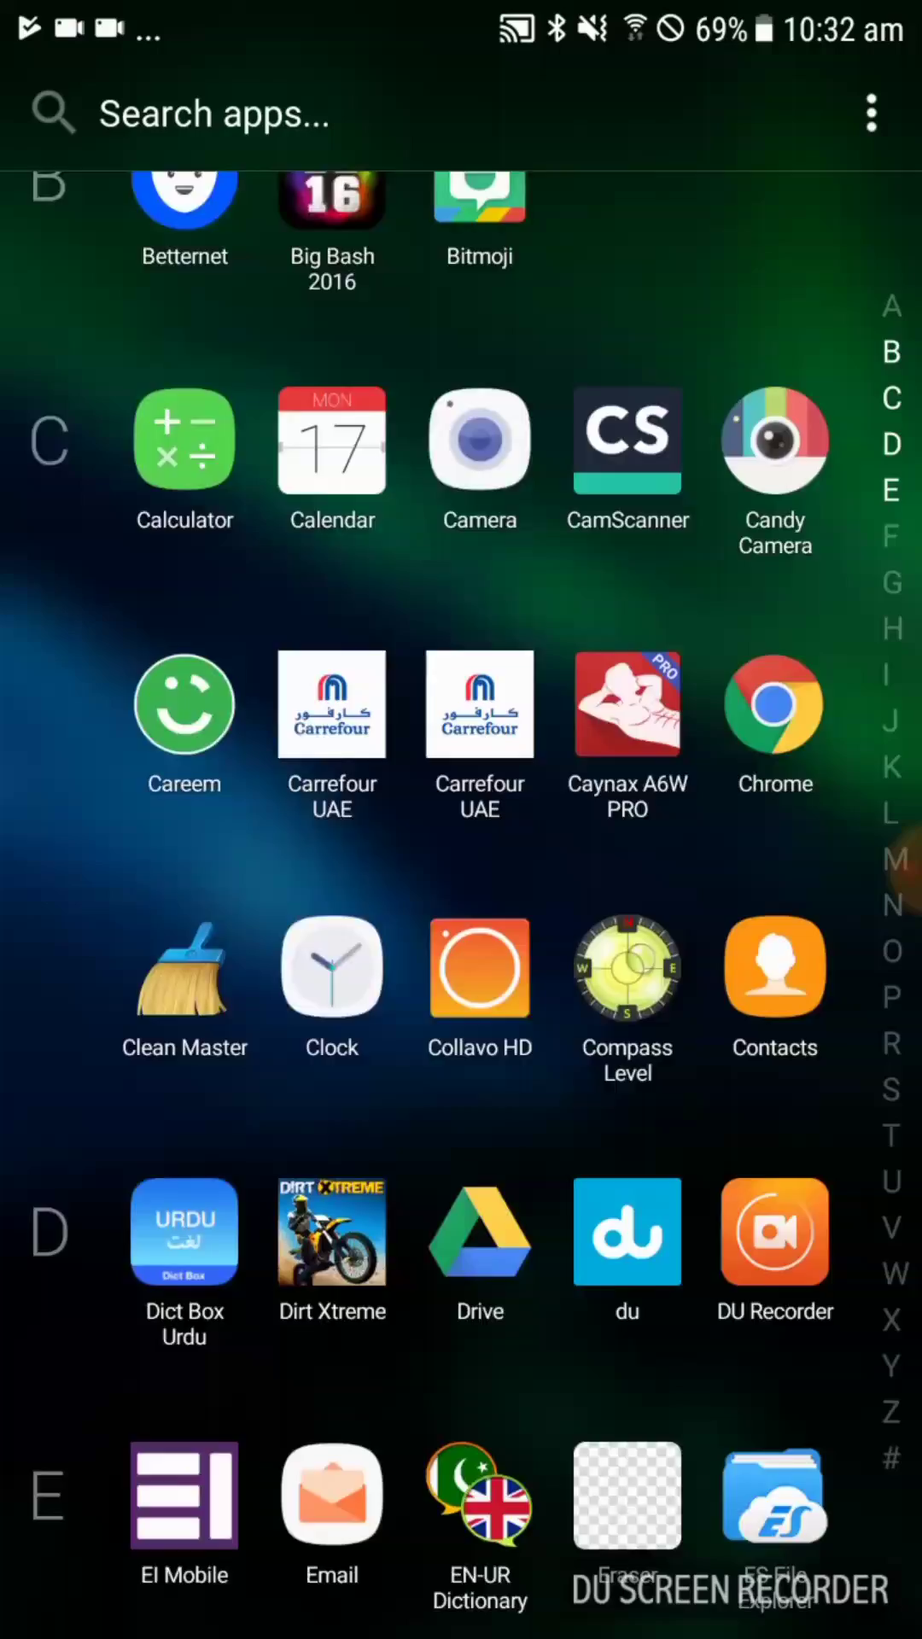
{"action": "scroll", "coordinate": [461, 819], "scroll_direction": "down", "scroll_amount": 15}
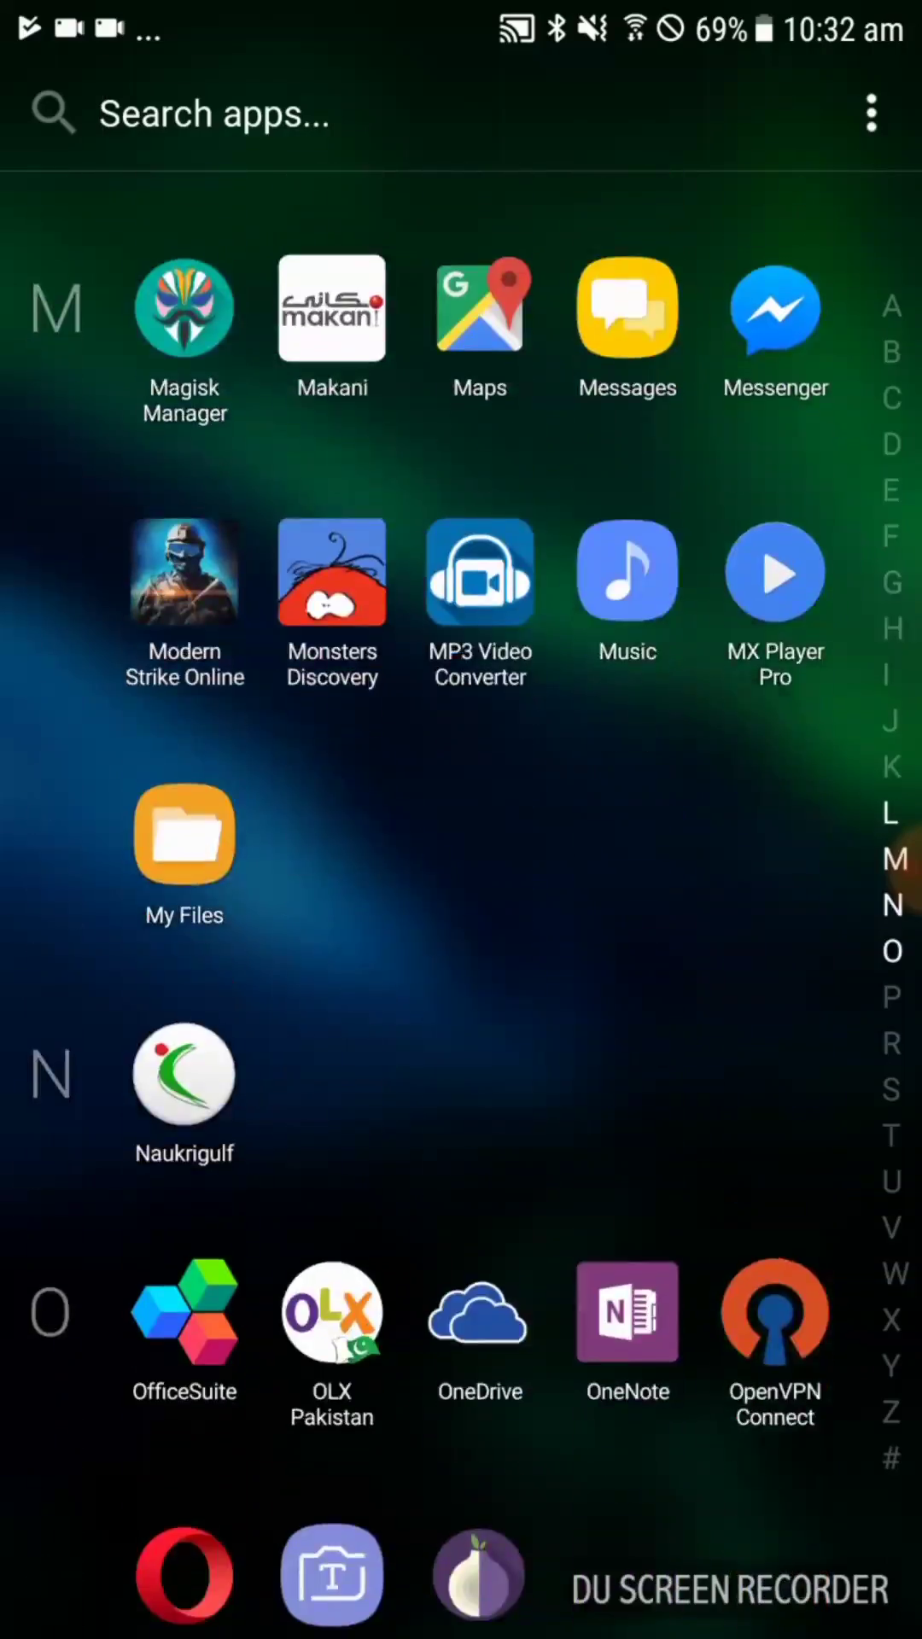
{"action": "scroll", "coordinate": [461, 819], "scroll_direction": "up", "scroll_amount": 15}
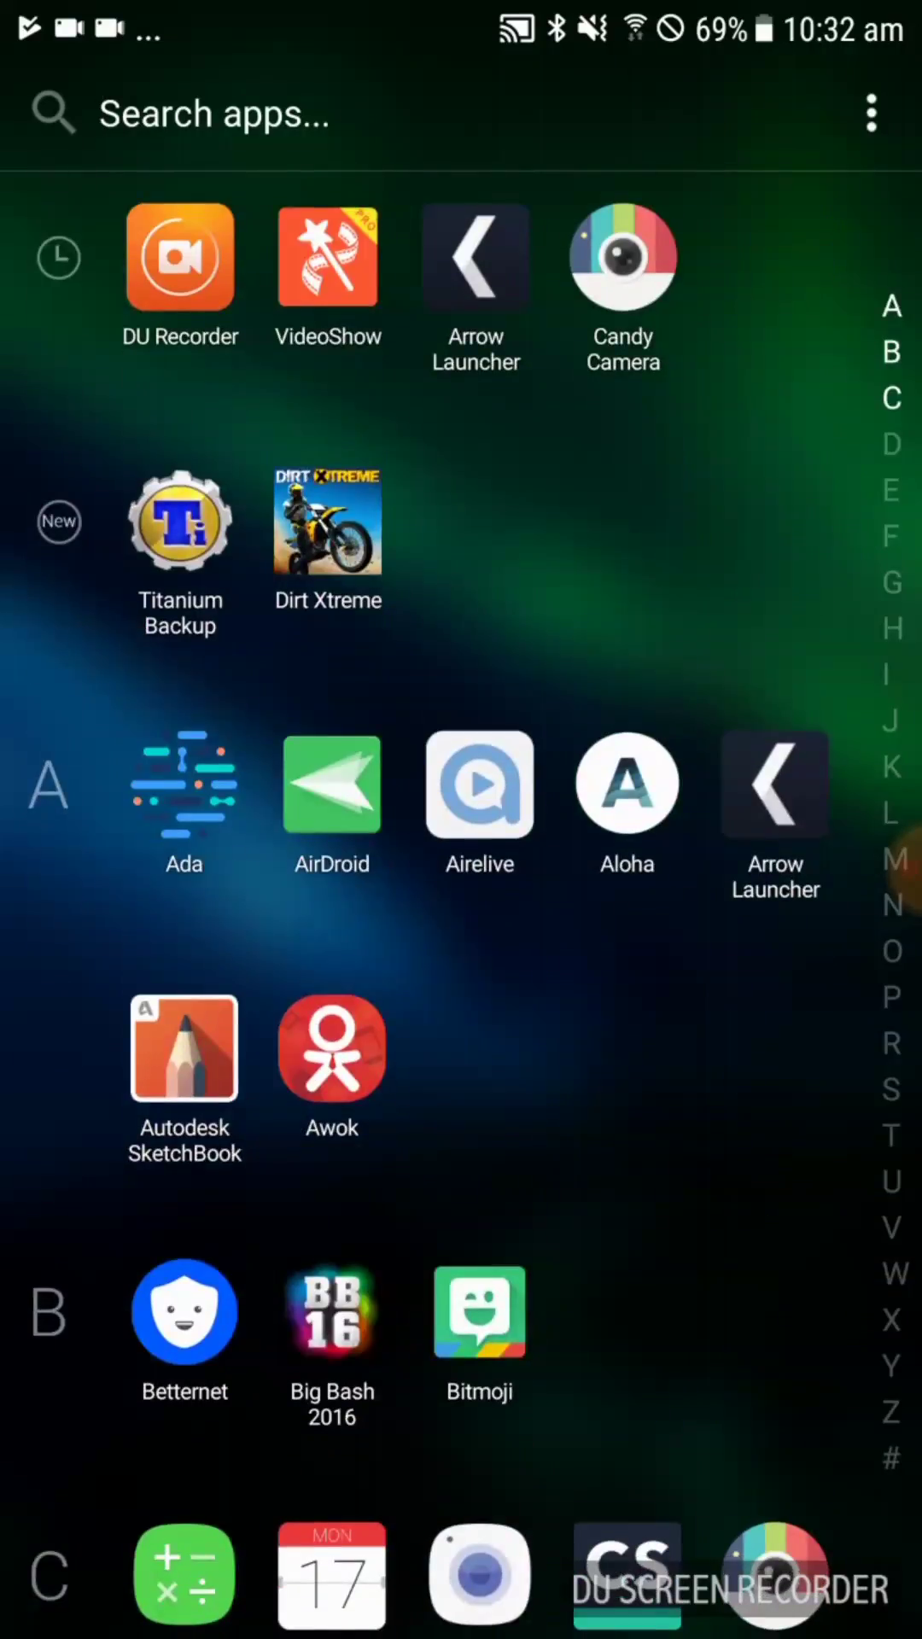
{"action": "scroll", "coordinate": [461, 820], "scroll_direction": "down", "scroll_amount": 15}
{"action": "scroll", "coordinate": [461, 819], "scroll_direction": "down", "scroll_amount": 15}
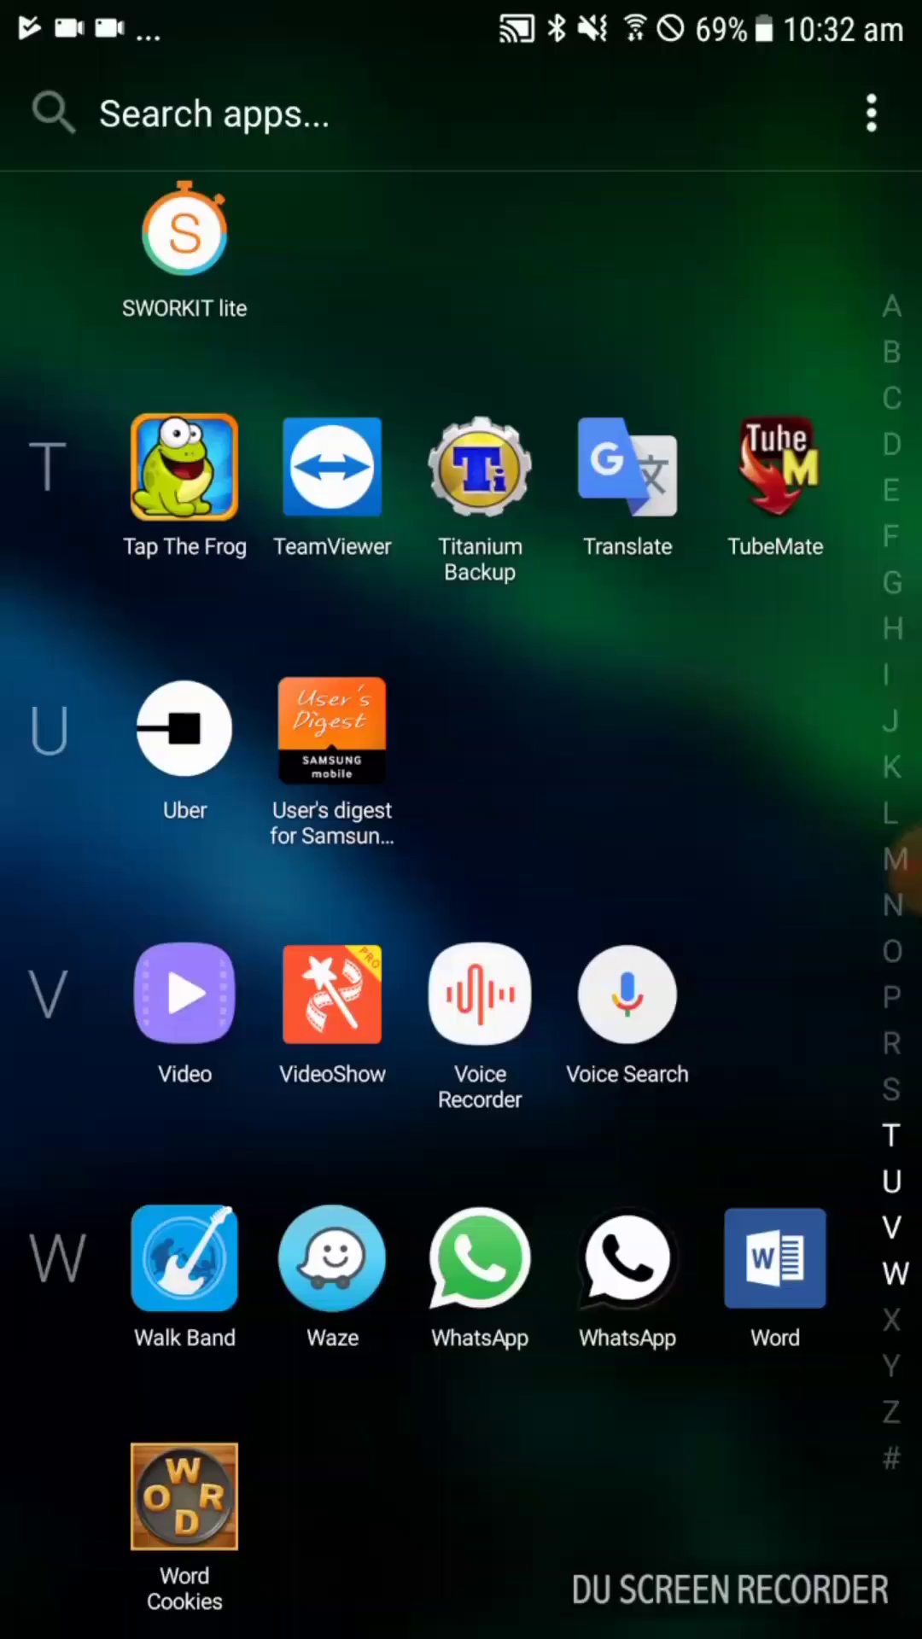
{"action": "scroll", "coordinate": [461, 820], "scroll_direction": "up", "scroll_amount": 15}
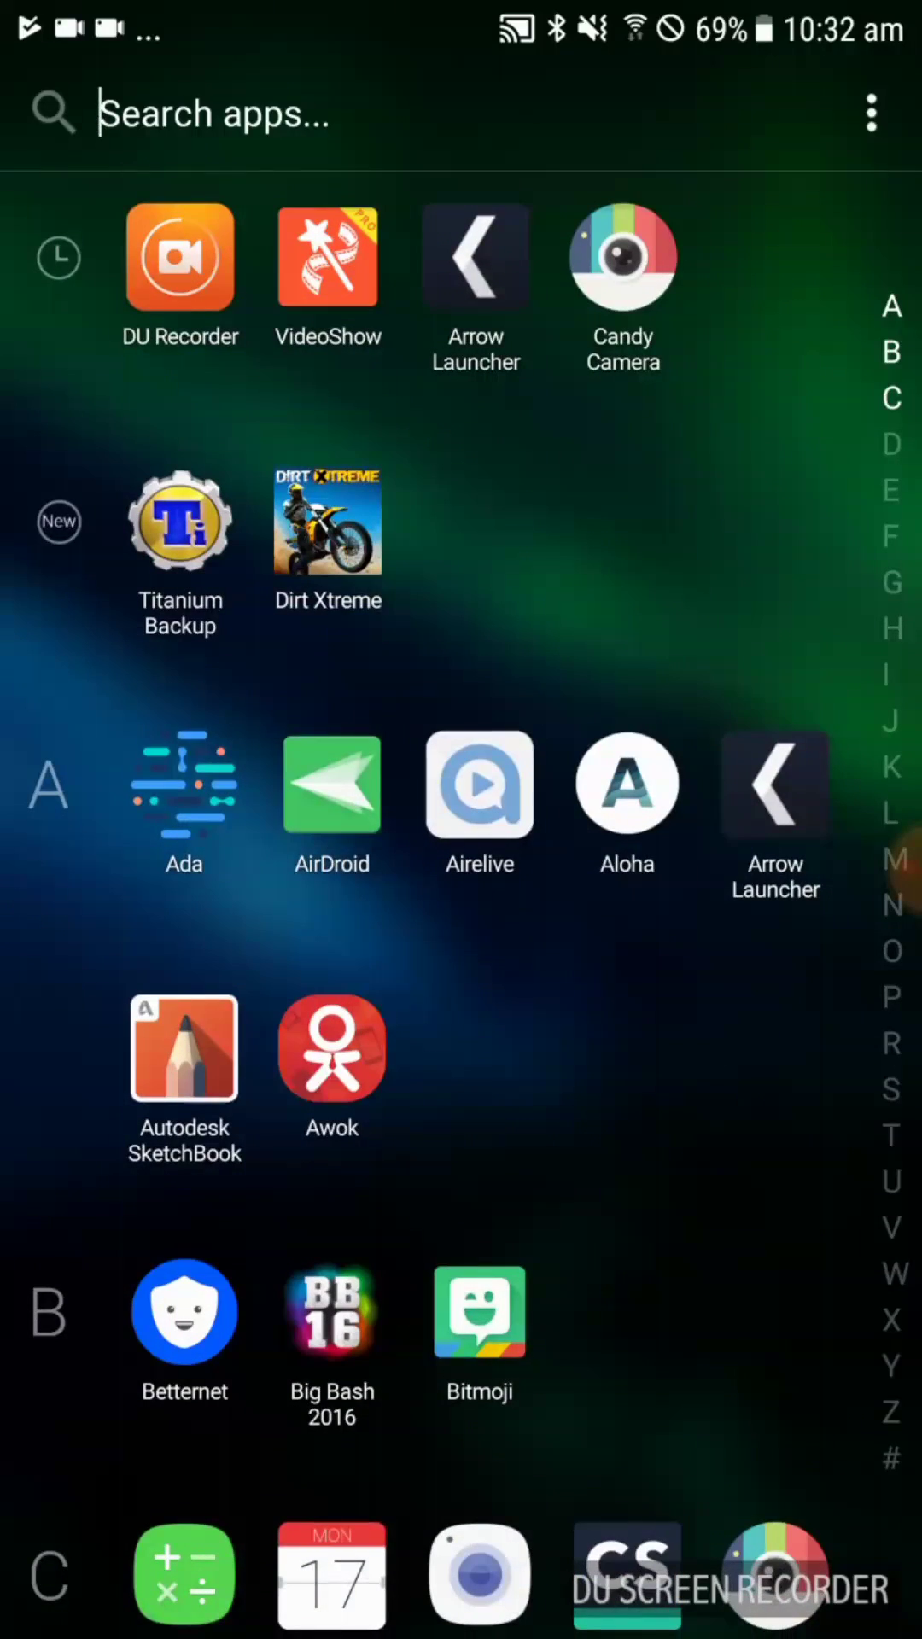
- Open and dismiss the app list's options menu, then reopen and close the drawer
{"action": "left_click", "coordinate": [870, 113]}
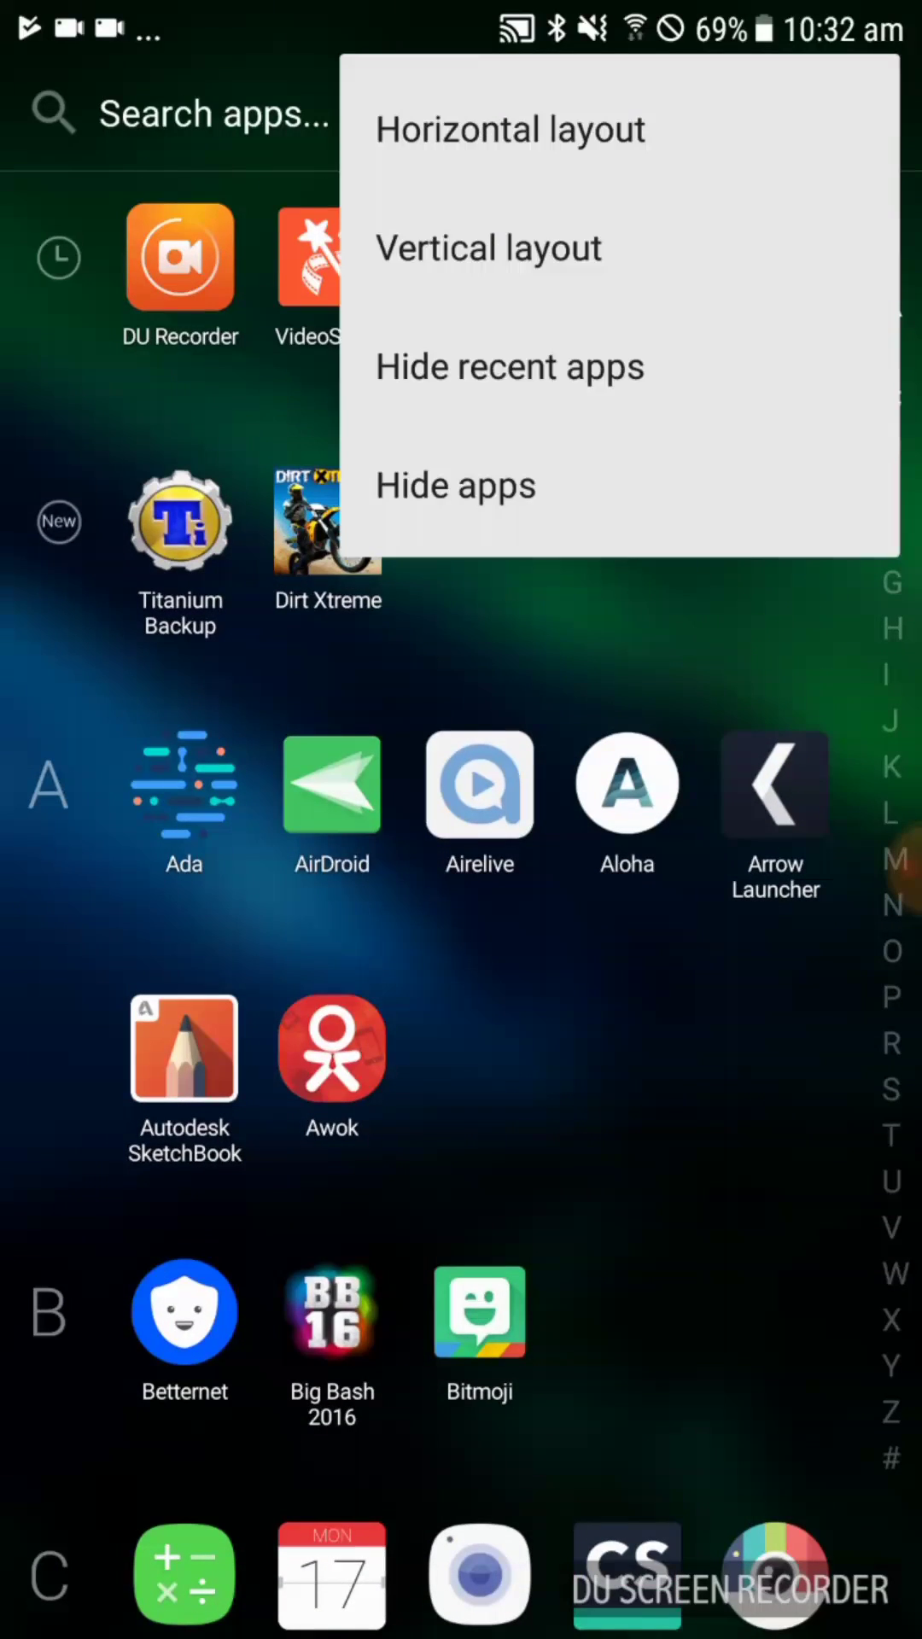
{"action": "key", "text": "Escape"}
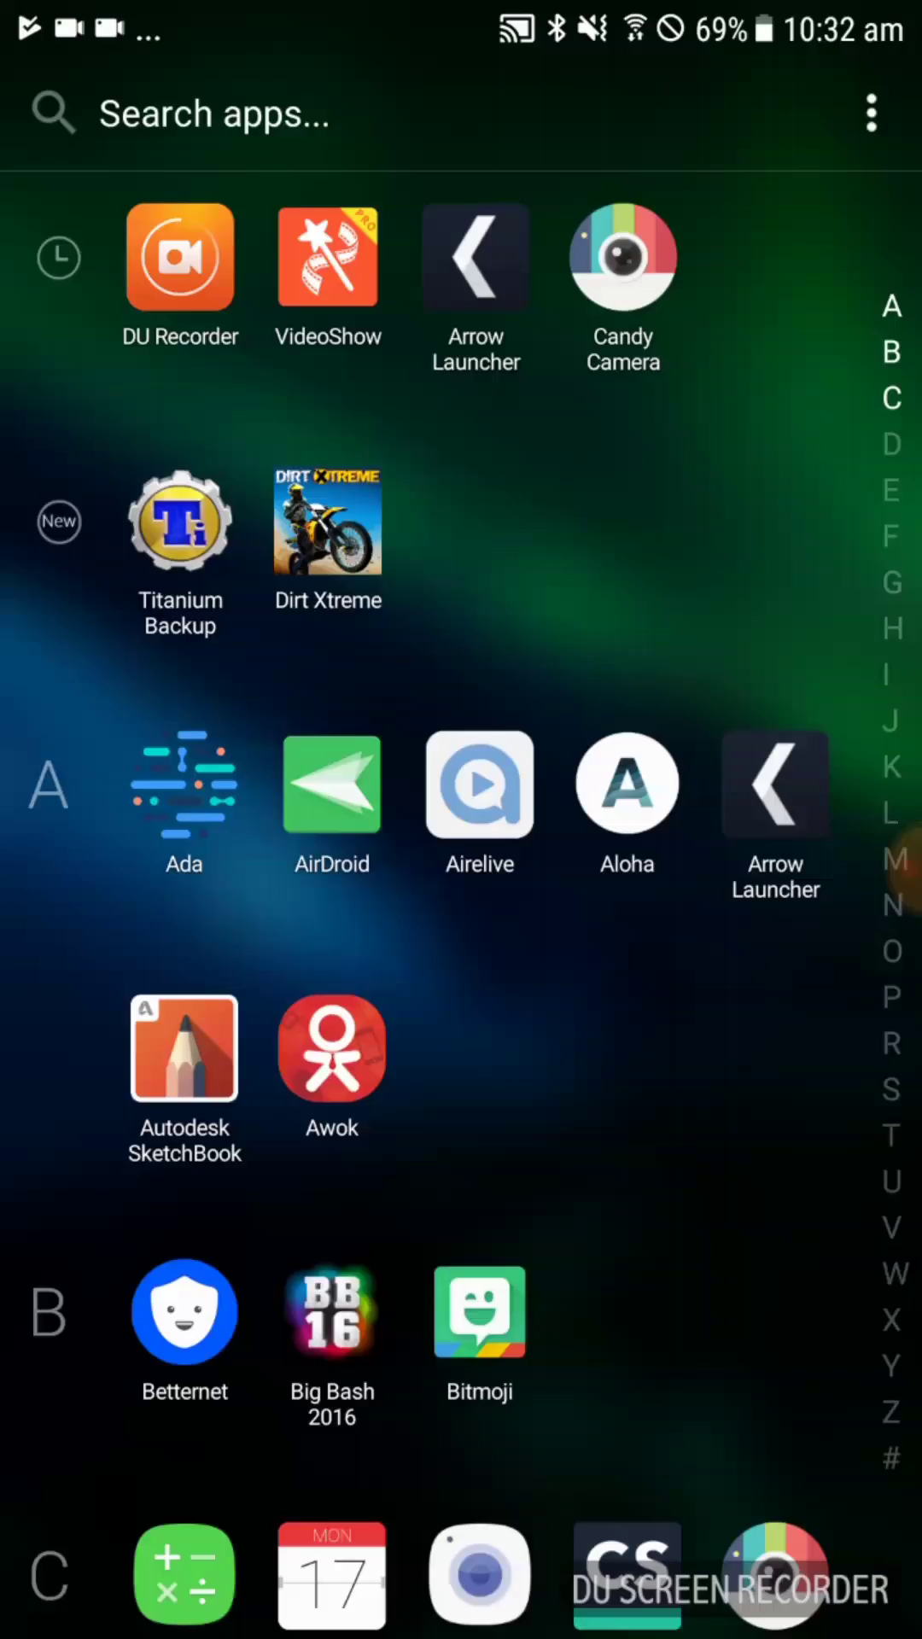
{"action": "key", "text": "Escape"}
{"action": "left_click", "coordinate": [850, 1550]}
{"action": "key", "text": "Escape"}
- Set Arrow Launcher as the Always-used Home app from Arrow Settings, then reopen all apps
{"action": "left_click", "coordinate": [819, 1299]}
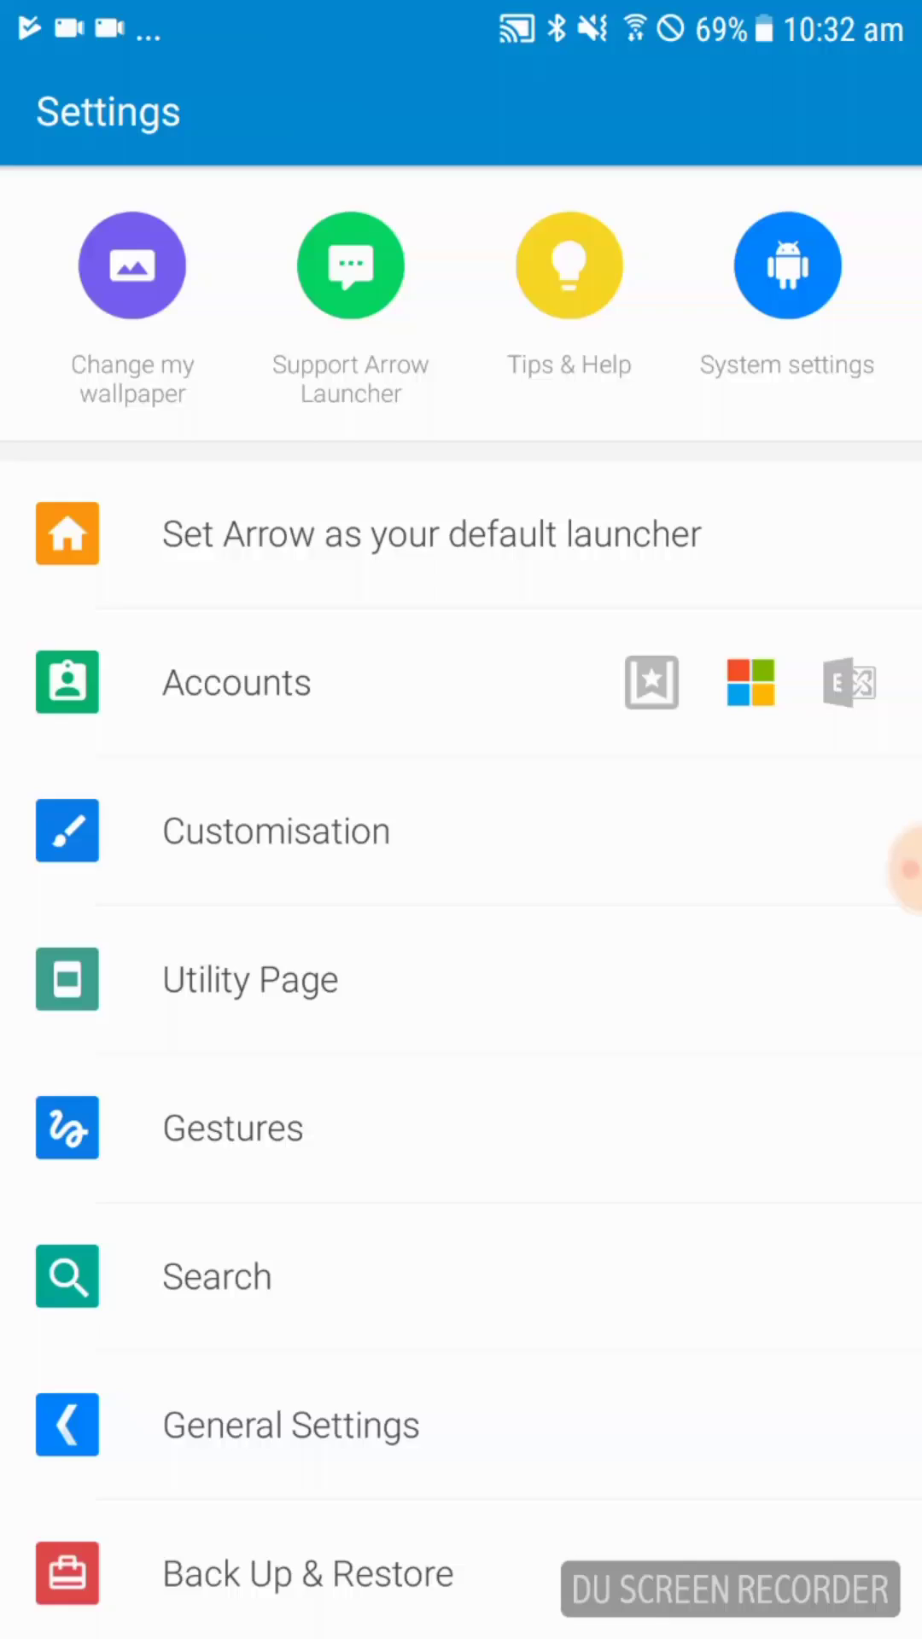
{"action": "left_click", "coordinate": [431, 533]}
{"action": "left_click", "coordinate": [755, 1340]}
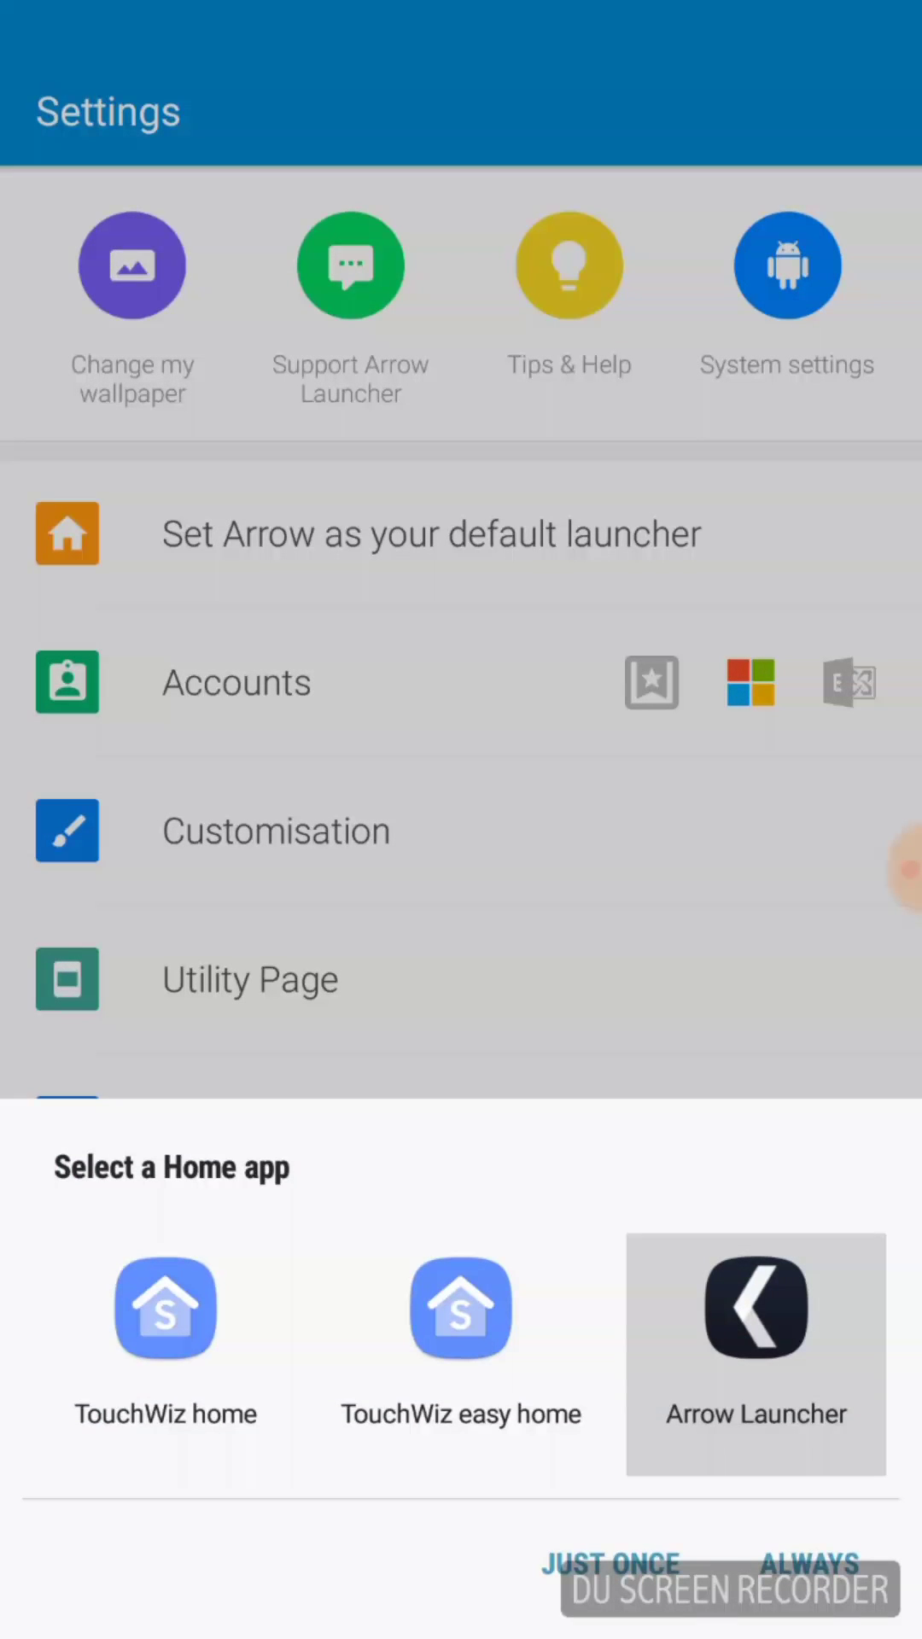
{"action": "left_click", "coordinate": [809, 1563]}
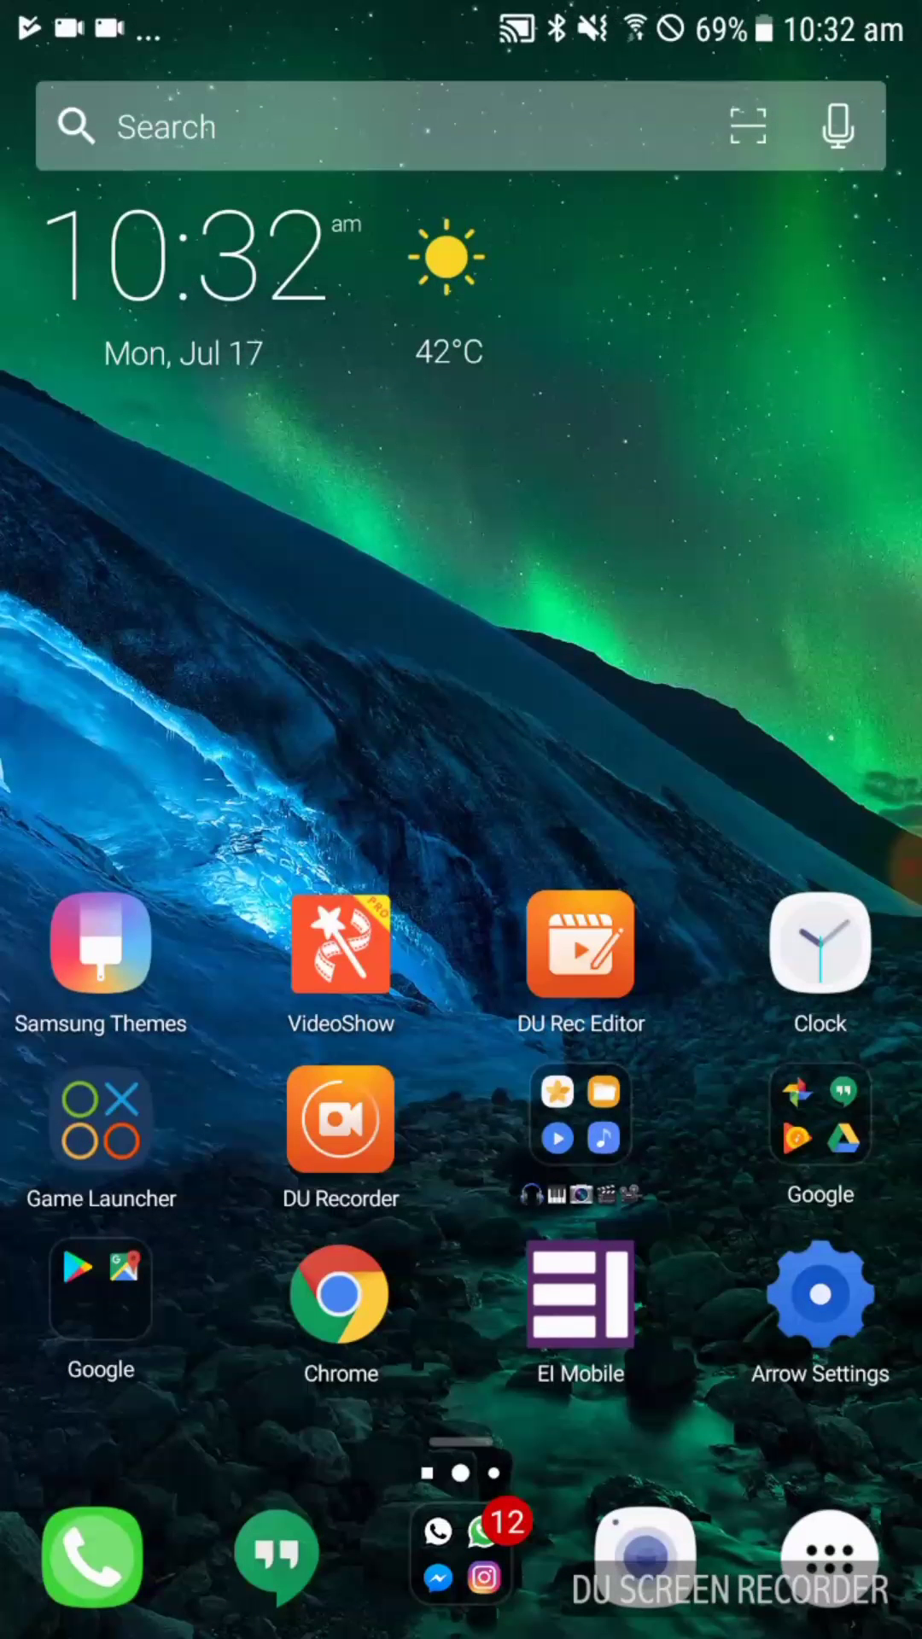
{"action": "left_click", "coordinate": [830, 1554]}
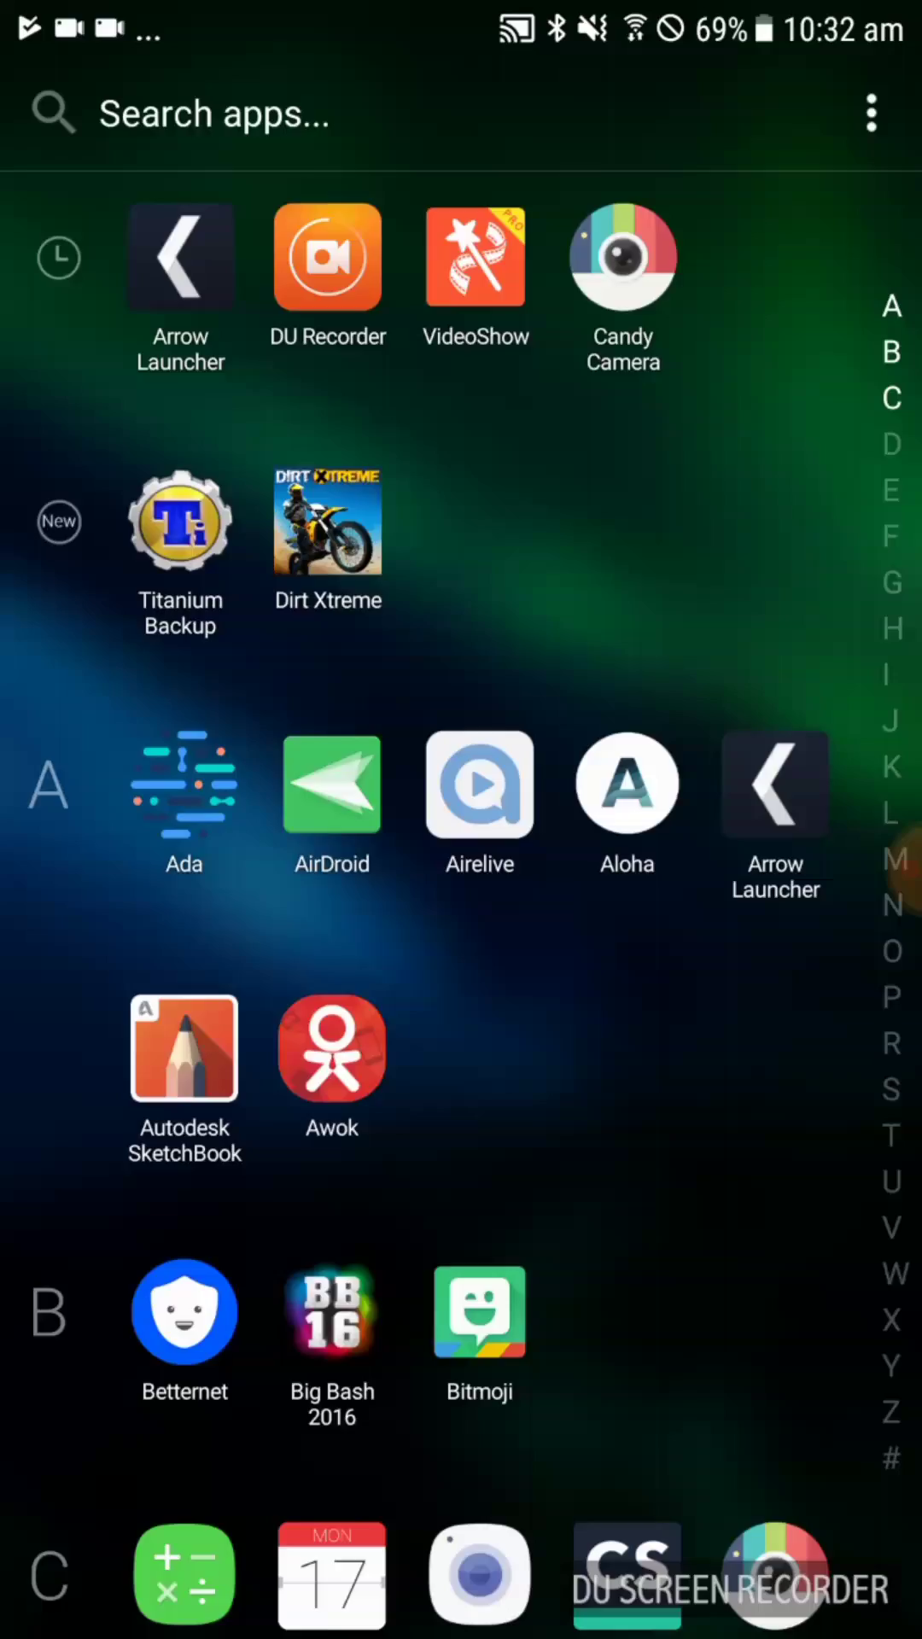
- Scroll the all-apps list, close it, and peek at the next home page
{"action": "scroll", "coordinate": [461, 853], "scroll_direction": "down", "scroll_amount": 10}
{"action": "scroll", "coordinate": [461, 854], "scroll_direction": "down", "scroll_amount": 15}
{"action": "scroll", "coordinate": [461, 854], "scroll_direction": "up", "scroll_amount": 10}
{"action": "scroll", "coordinate": [461, 854], "scroll_direction": "up", "scroll_amount": 10}
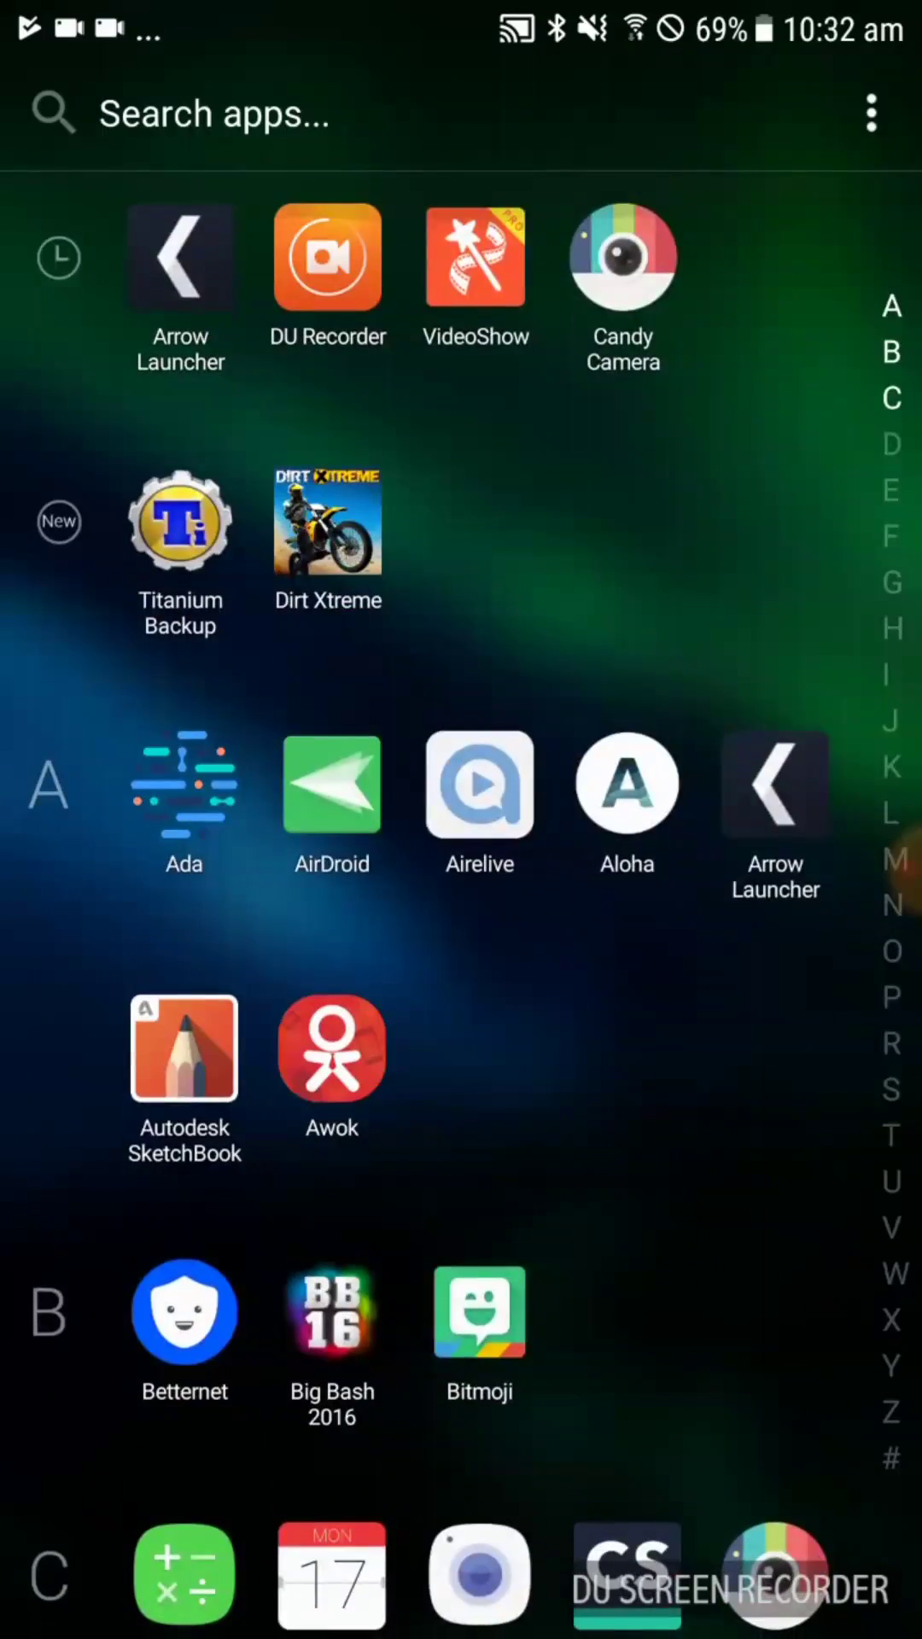
{"action": "key", "text": "Escape"}
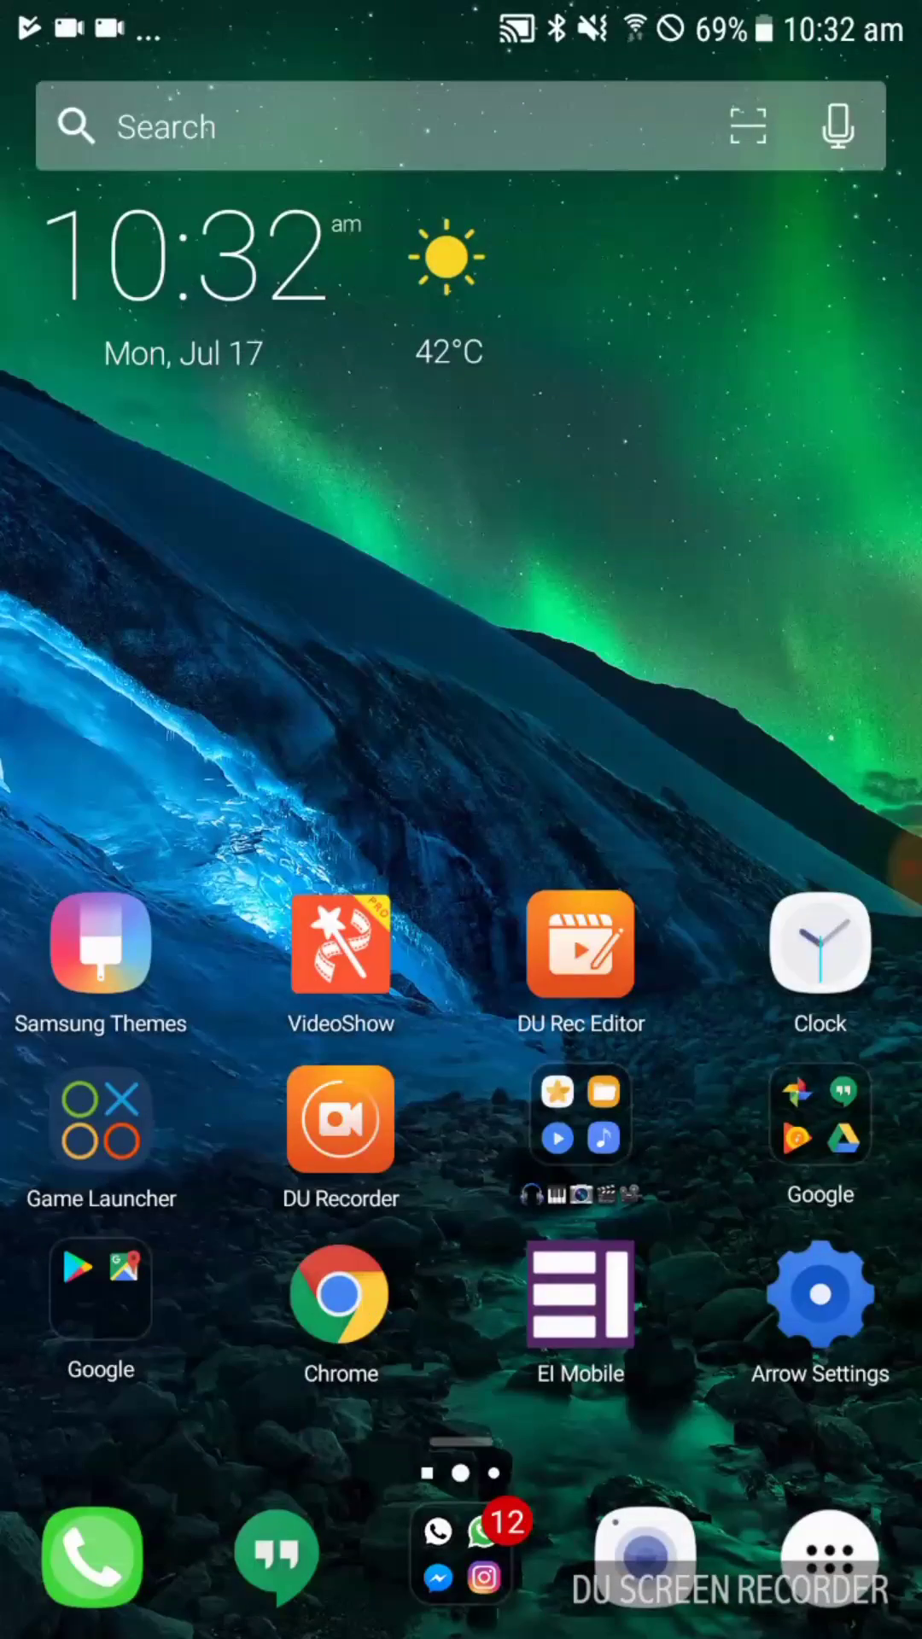
{"action": "mouse_move", "coordinate": [683, 768]}
{"action": "left_mouse_down"}
{"action": "mouse_move", "coordinate": [214, 768]}
{"action": "mouse_move", "coordinate": [683, 769]}
{"action": "left_mouse_up"}
- Check recent apps, briefly view DU Recorder's saved videos, and return to Arrow home
{"action": "key", "text": "alt+Tab"}
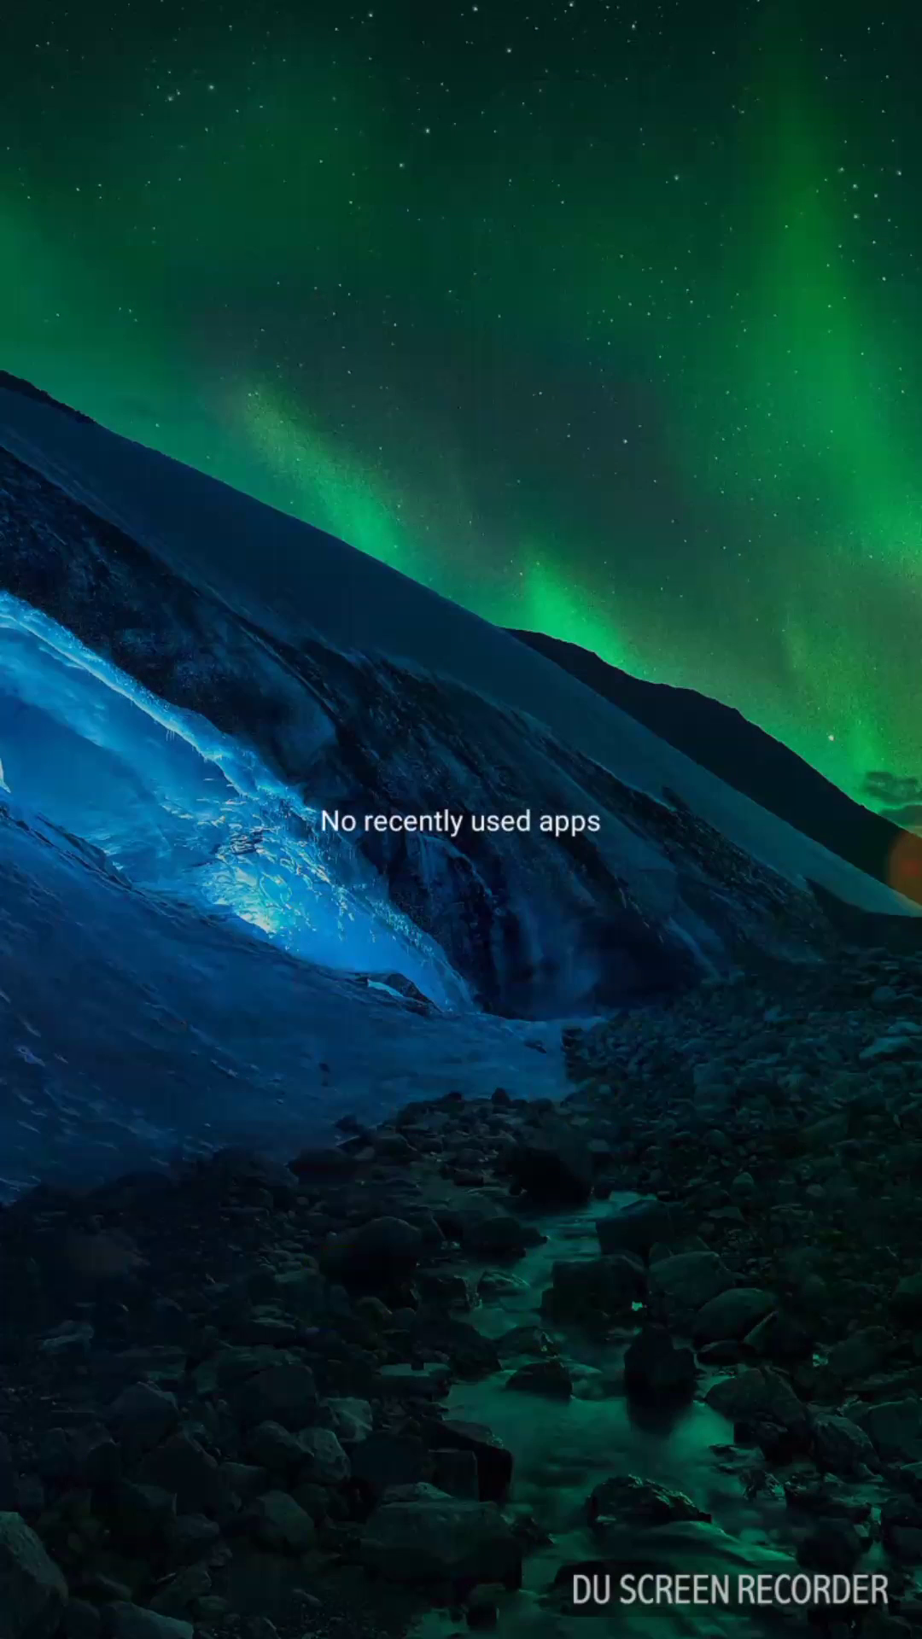
{"action": "key", "text": "Escape"}
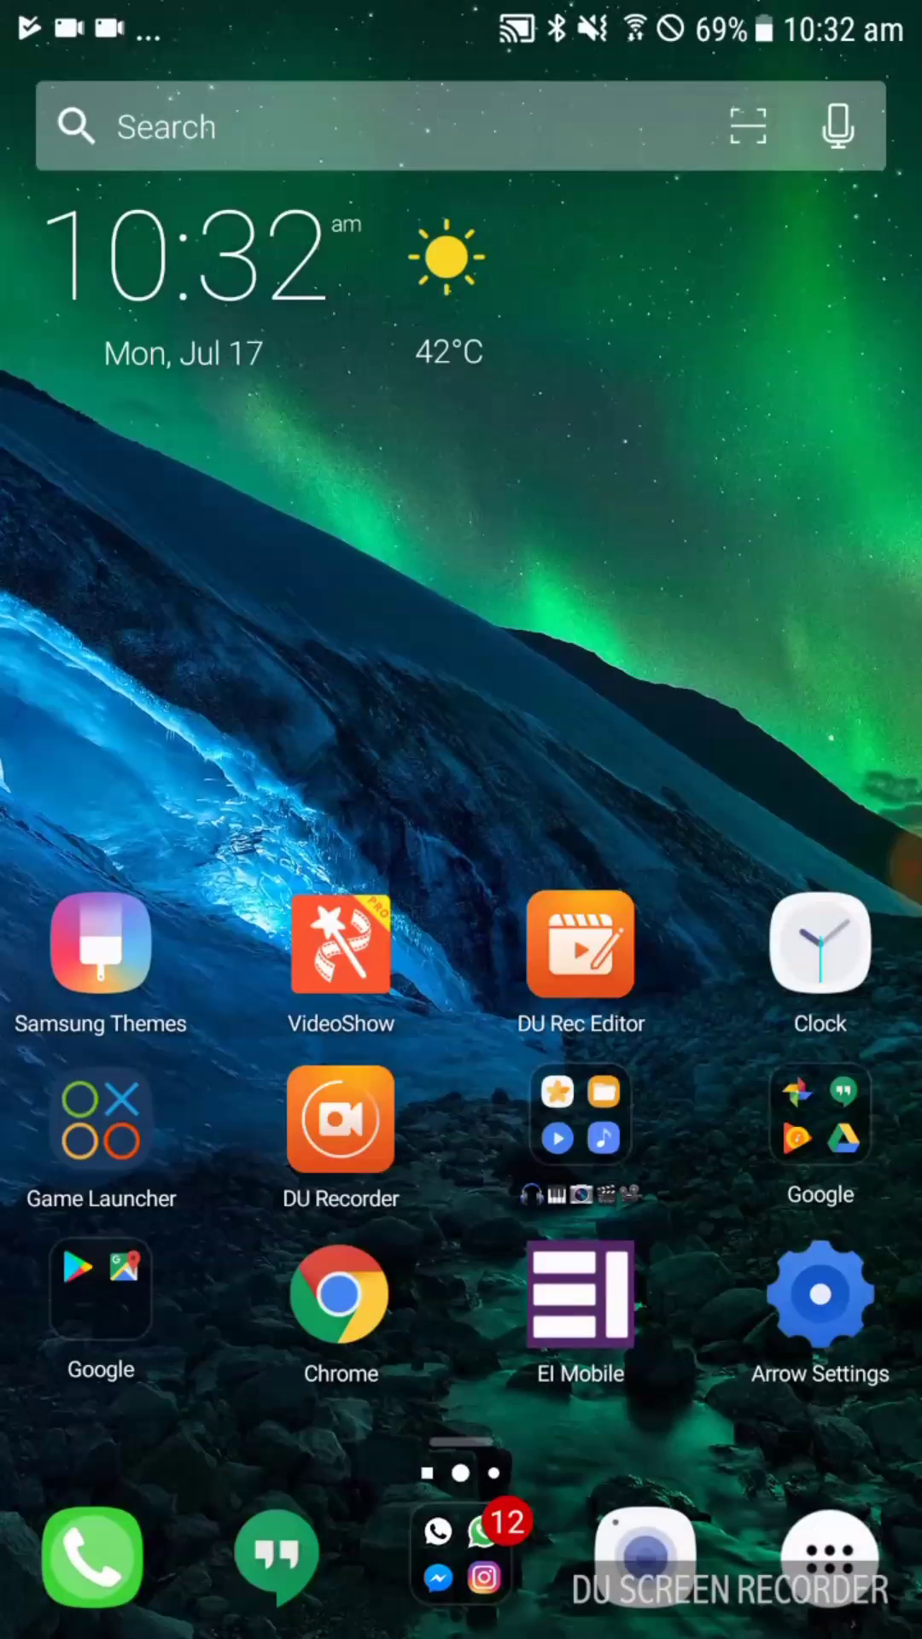
{"action": "left_click", "coordinate": [341, 1118]}
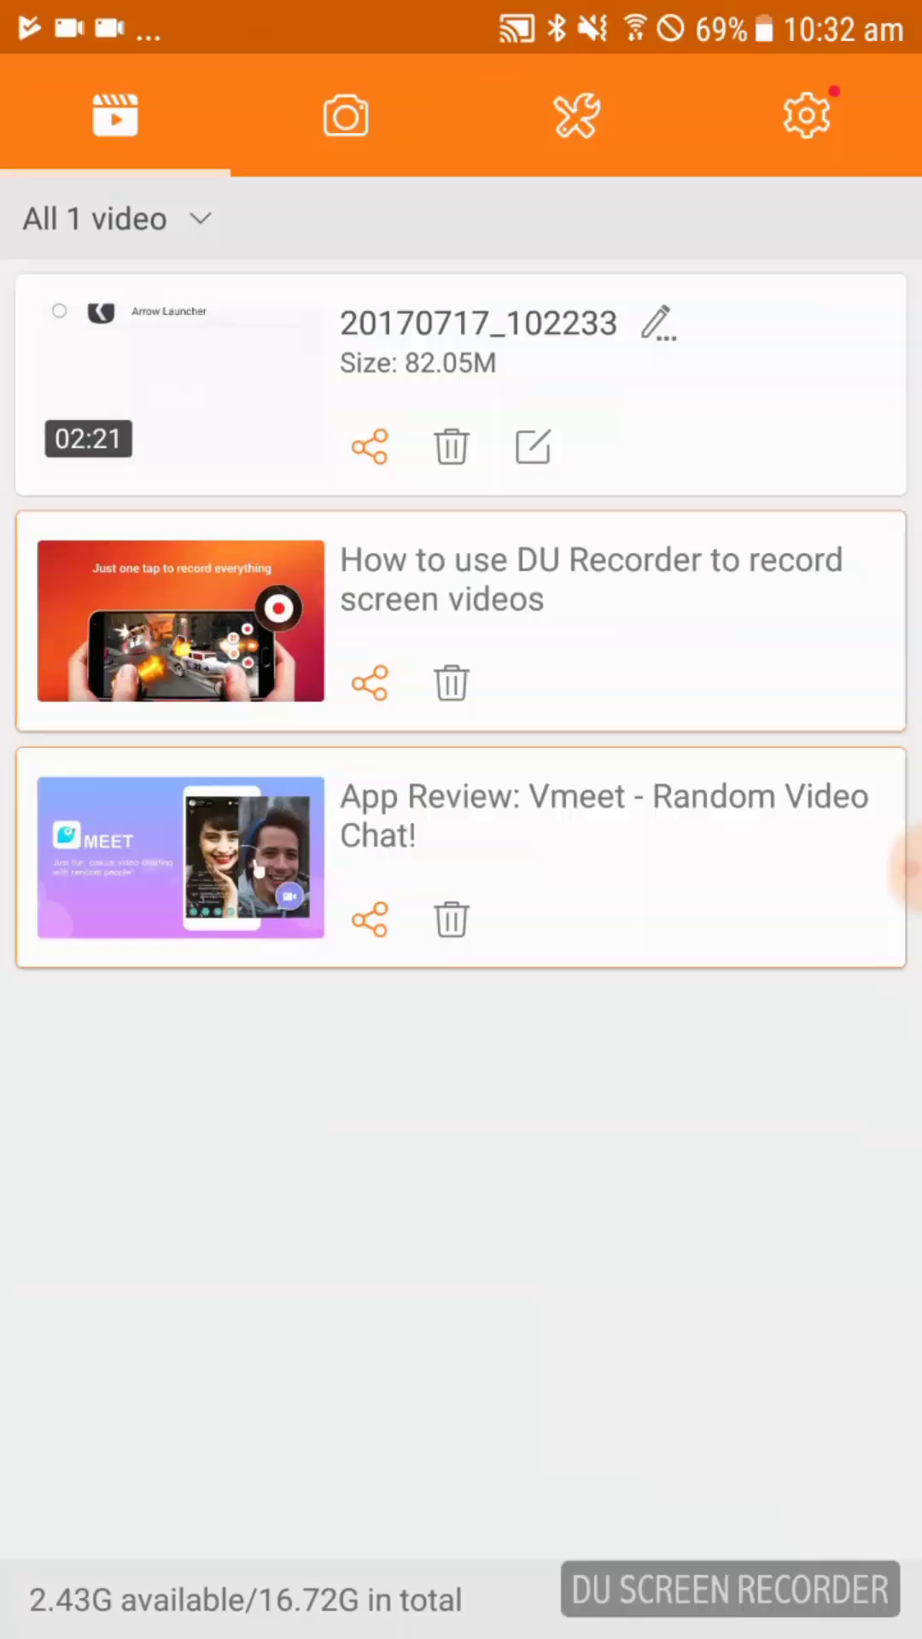
{"action": "key", "text": "Escape"}
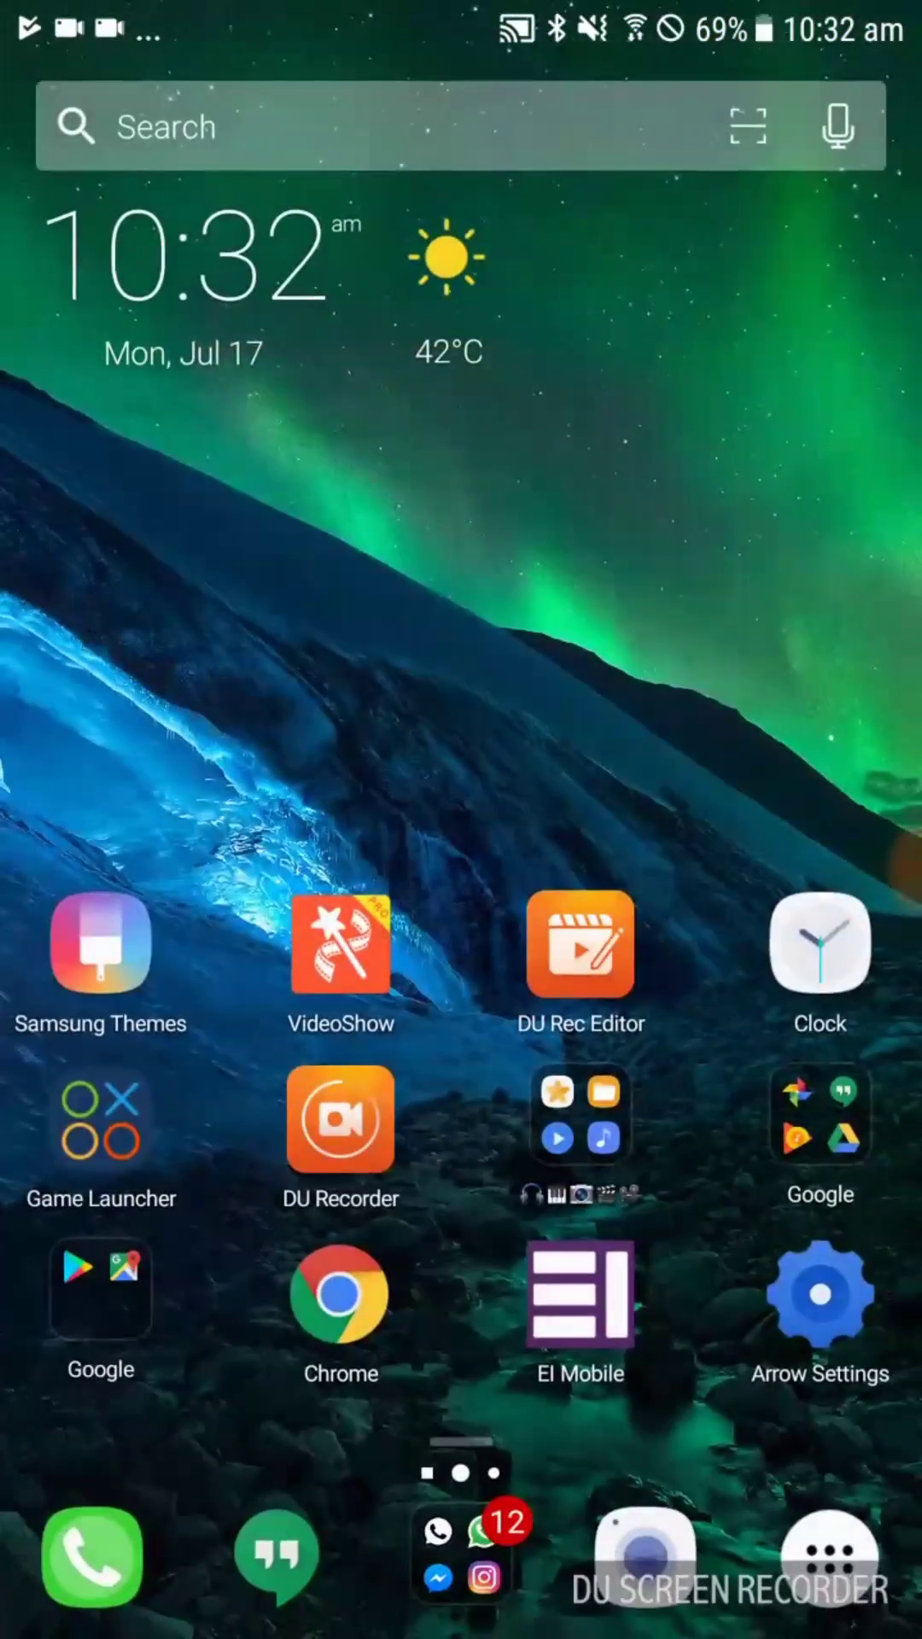